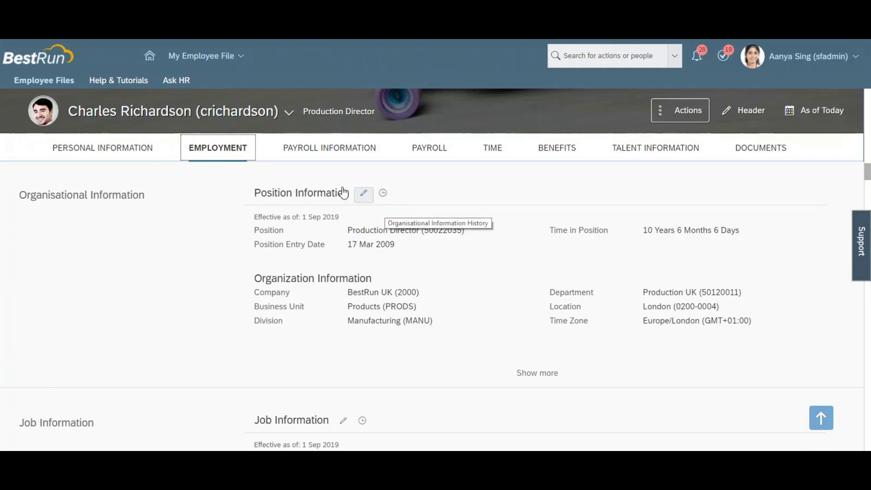
- Open the change history from Position Information and select the work pattern code CLT NORM1 for copying
left_click(386, 193)
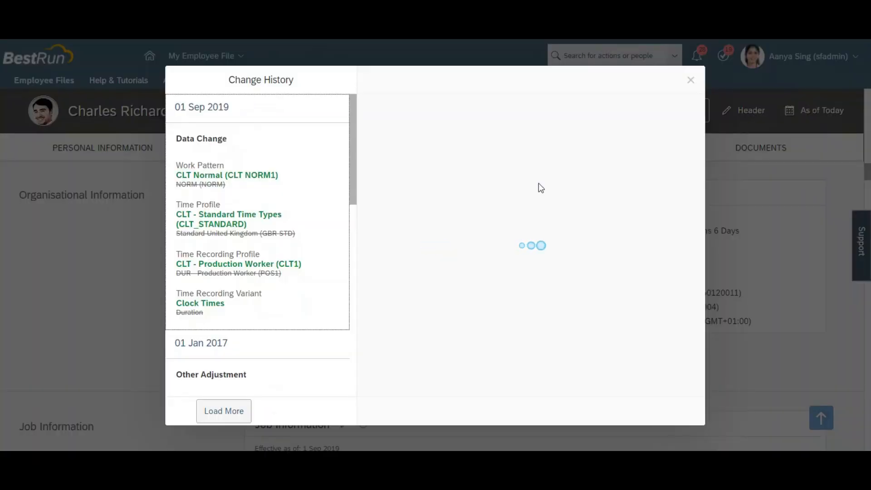
left_click_drag(703, 163, 700, 407)
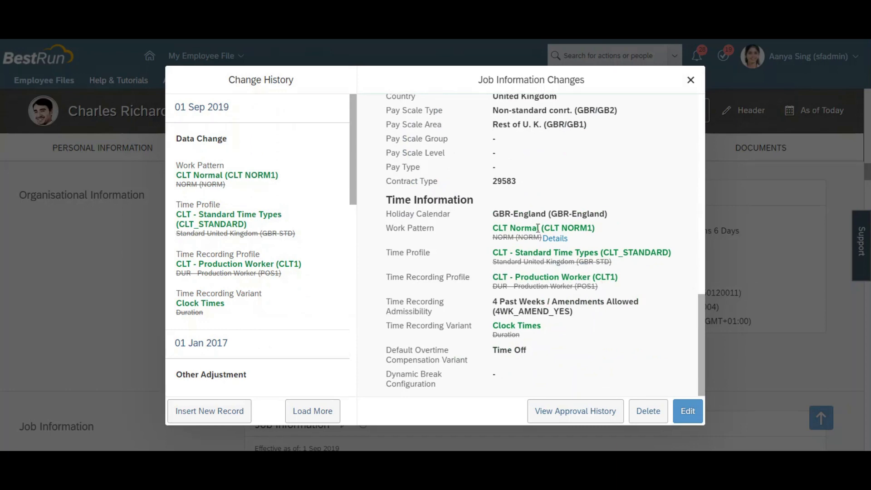
left_click_drag(547, 228, 592, 229)
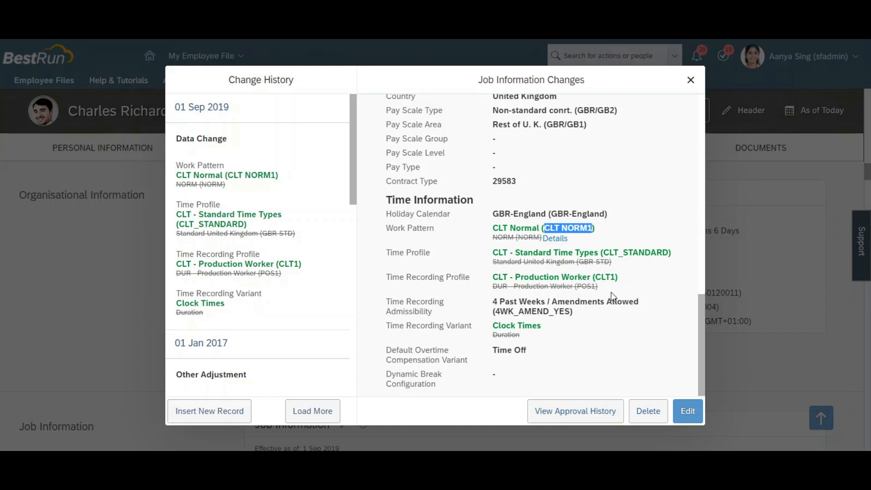
- Duplicate the employee file's browser tab and open Manage Data in the copy
right_click(91, 39)
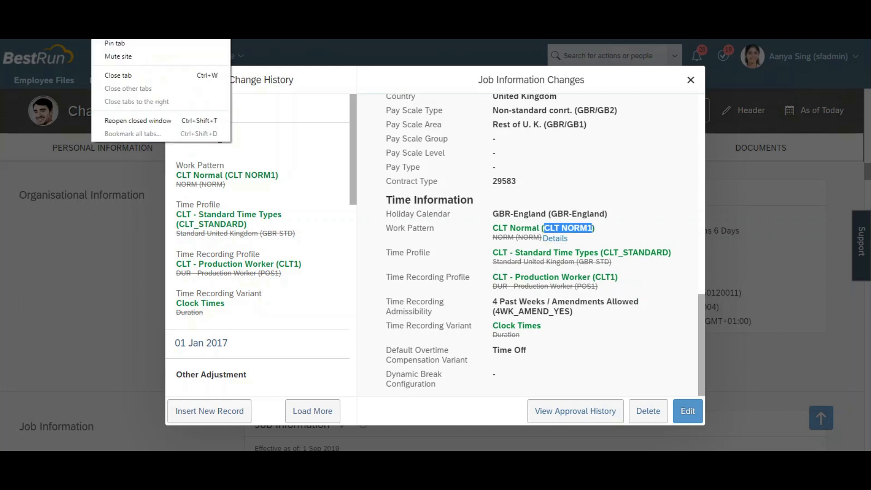
left_click(115, 31)
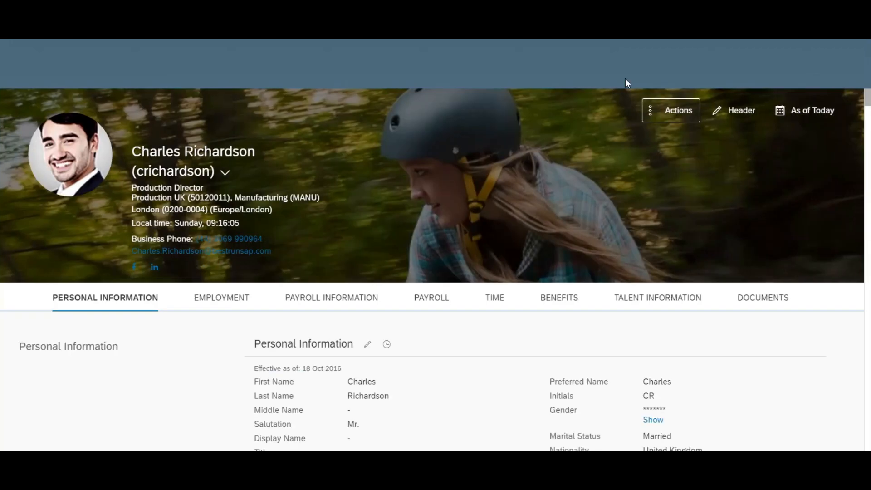
left_click(622, 65)
type("manage data")
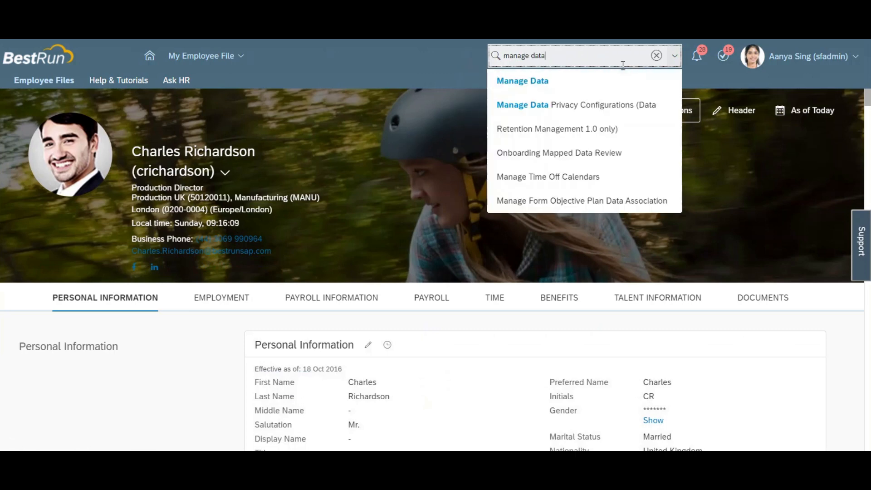
left_click(535, 80)
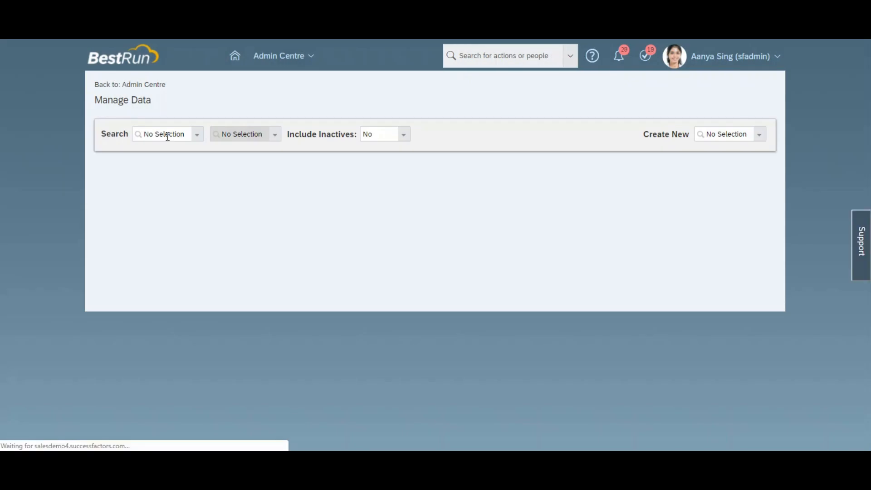
- Look up the Work Schedule record CLT Normal (CLT NORM1) in Manage Data
left_click(167, 134)
type("work sc")
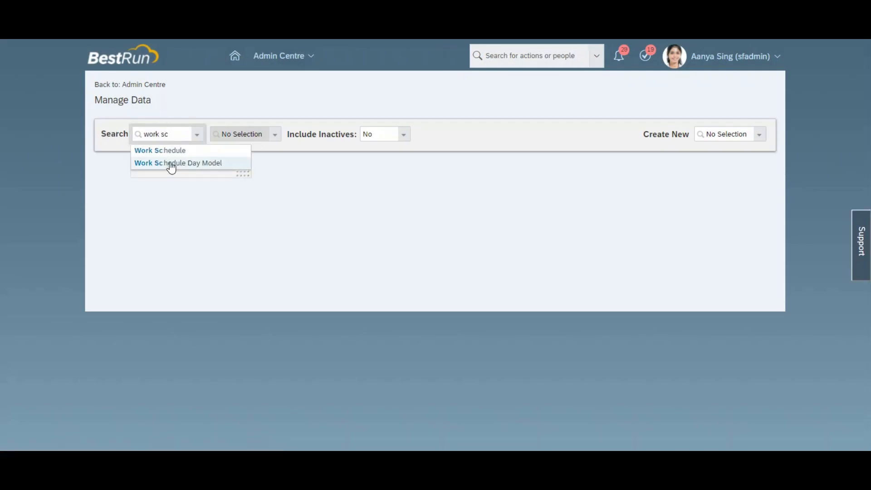
left_click(165, 150)
left_click(257, 135)
type("CLT NORM1")
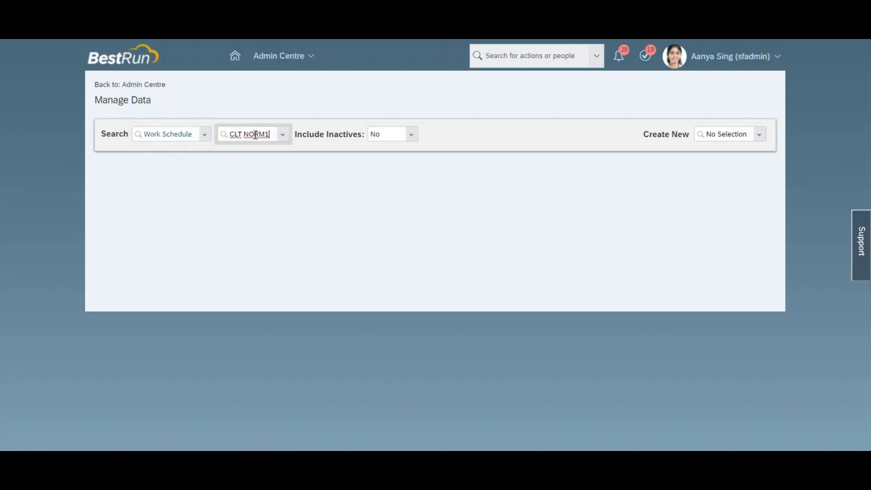
left_click(256, 148)
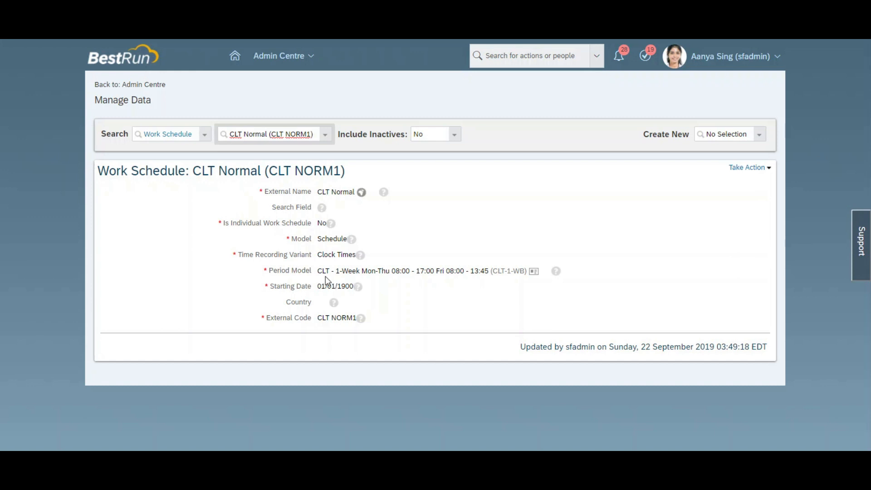
- View the schedule's period model, the details of day 1 and the day model assigned to that day
left_click(534, 271)
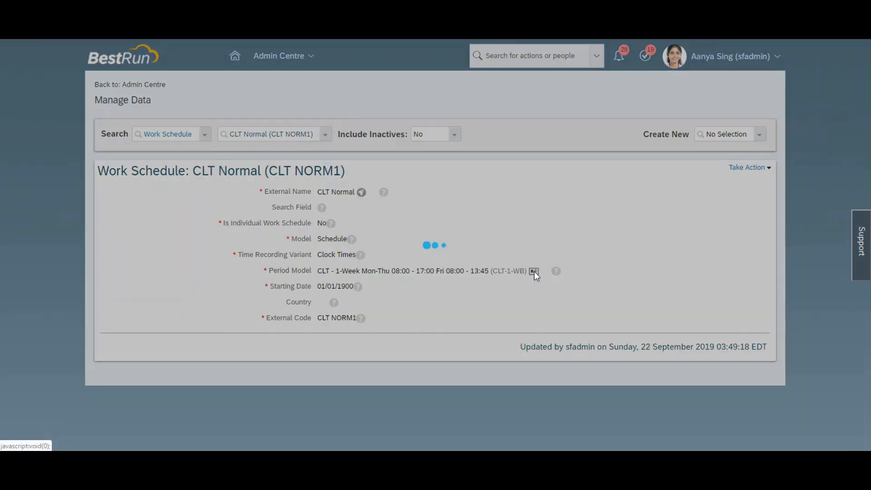
left_click_drag(695, 213, 690, 280)
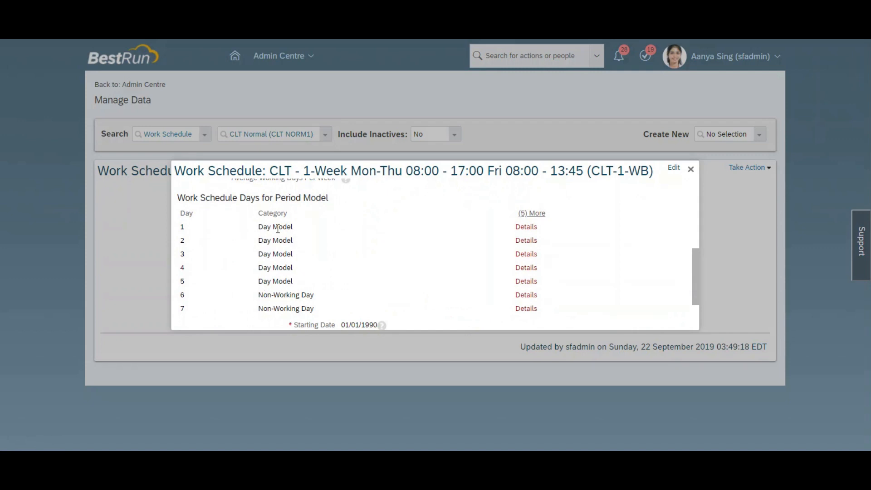
left_click(526, 226)
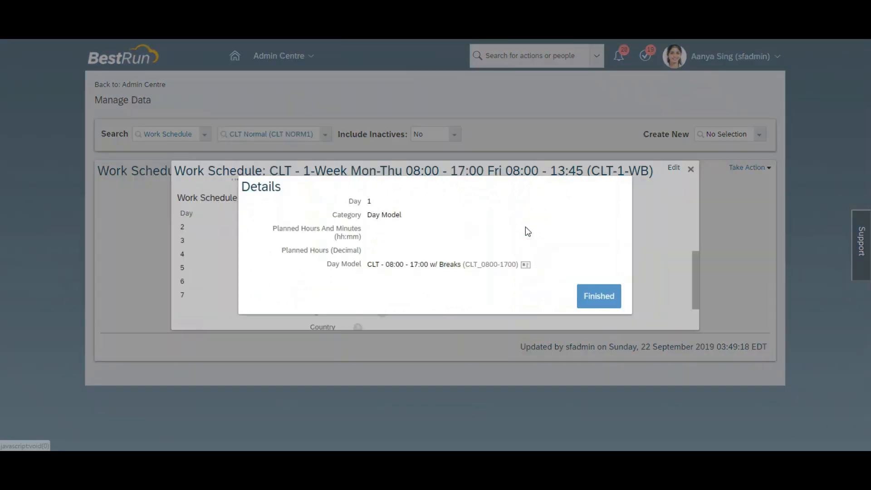
left_click(526, 265)
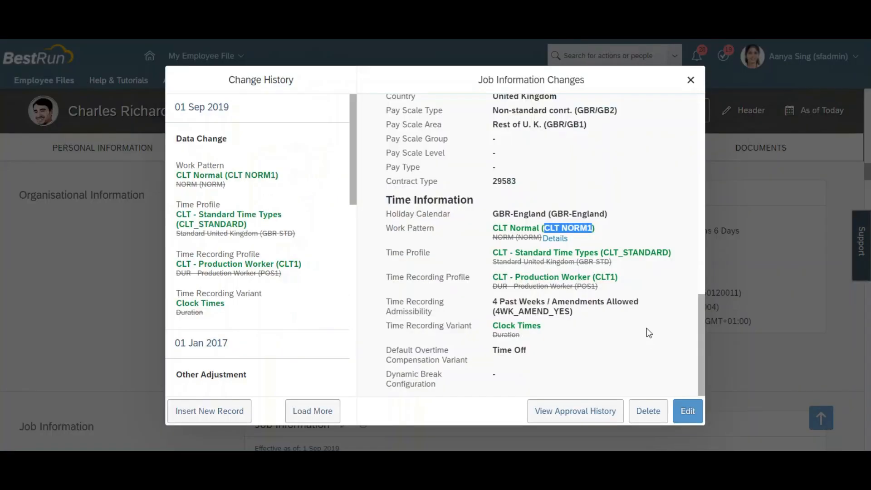
- Back in the original employee file tab, close the change history and open the employee's time sheet
left_click(695, 81)
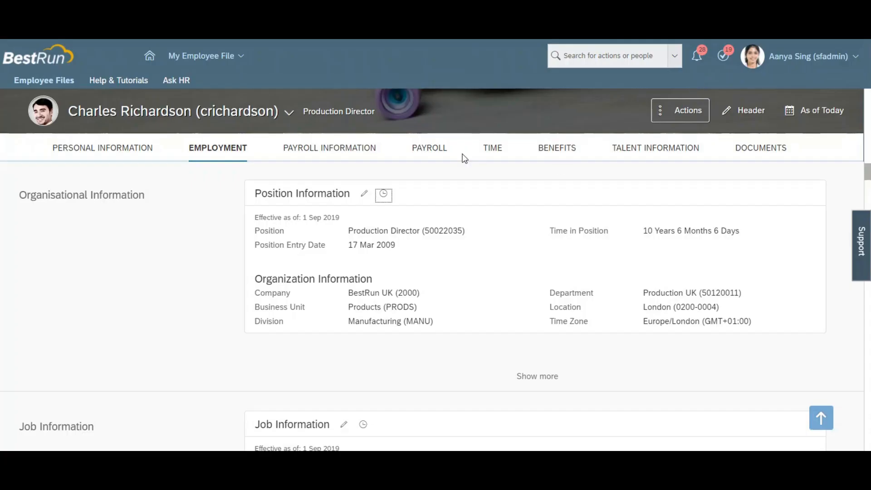
left_click(493, 152)
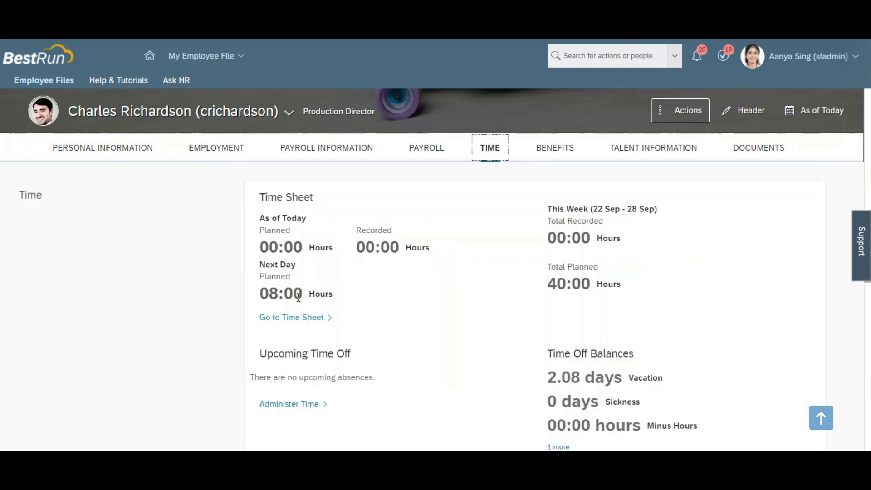
left_click(293, 320)
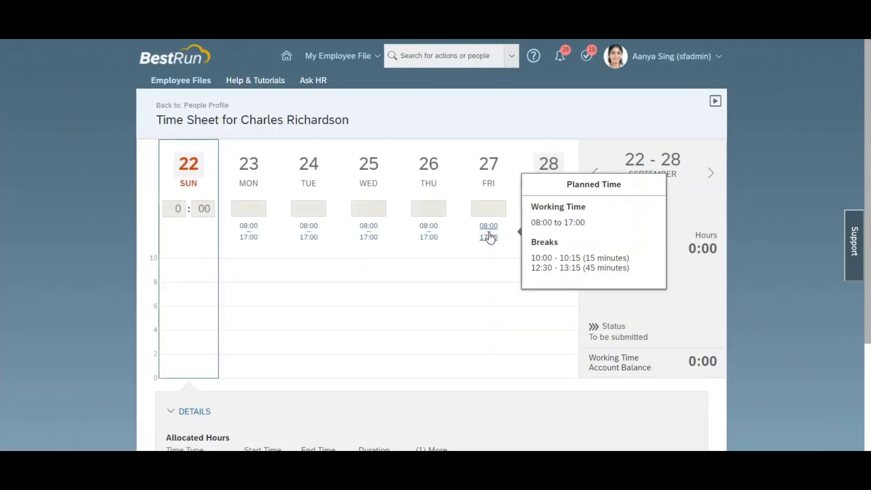
- Fill Monday 23 September with its planned working time of 08:00 to 17:00
scroll(842, 174, "down", 1)
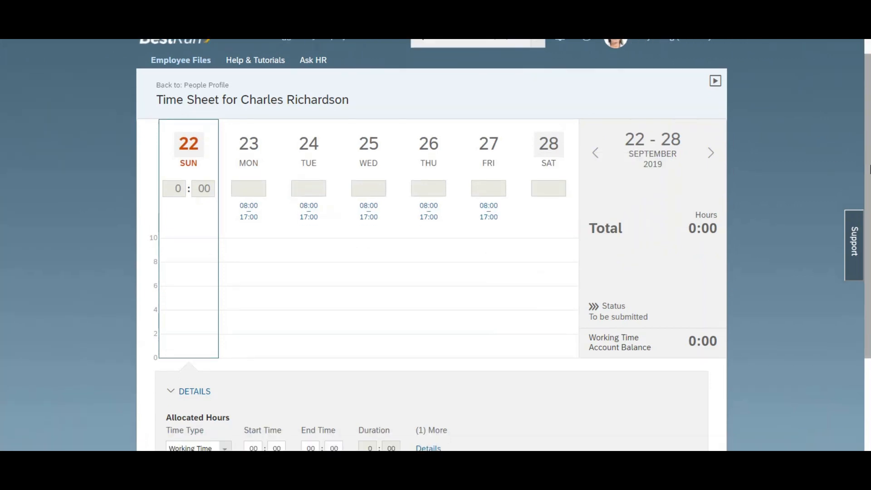
scroll(650, 204, "down", 3)
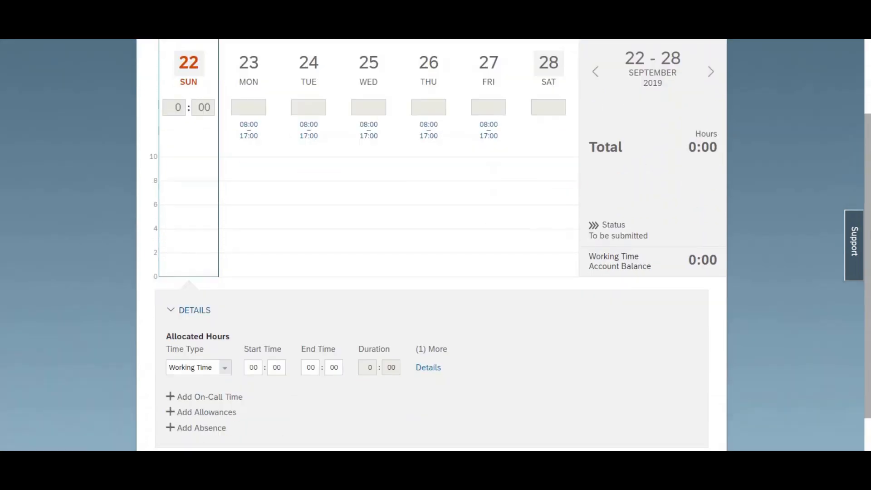
left_click(252, 135)
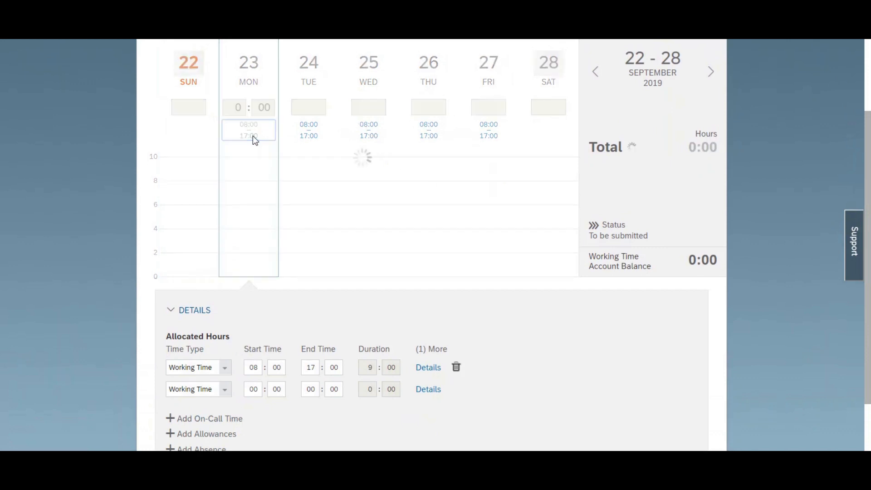
scroll(514, 308, "down", 4)
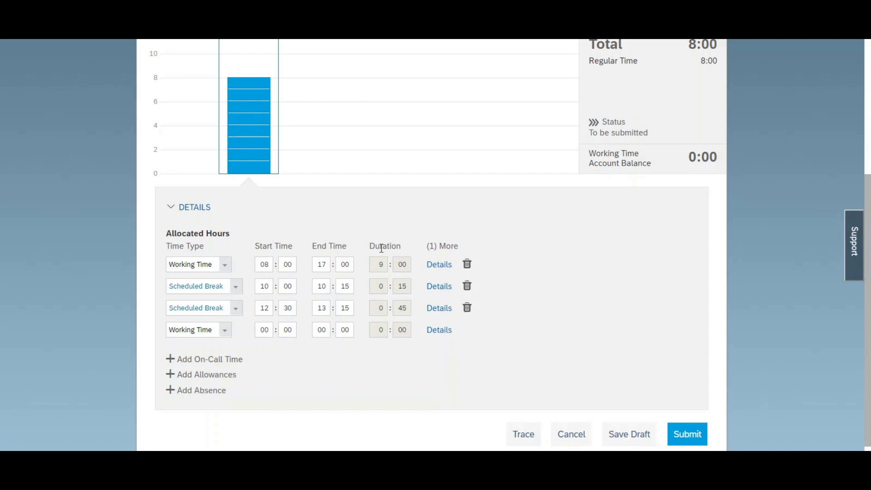
- Review Monday's allocated hours and scheduled breaks, and cancel the unsaved time sheet changes
scroll(869, 230, "up", 2)
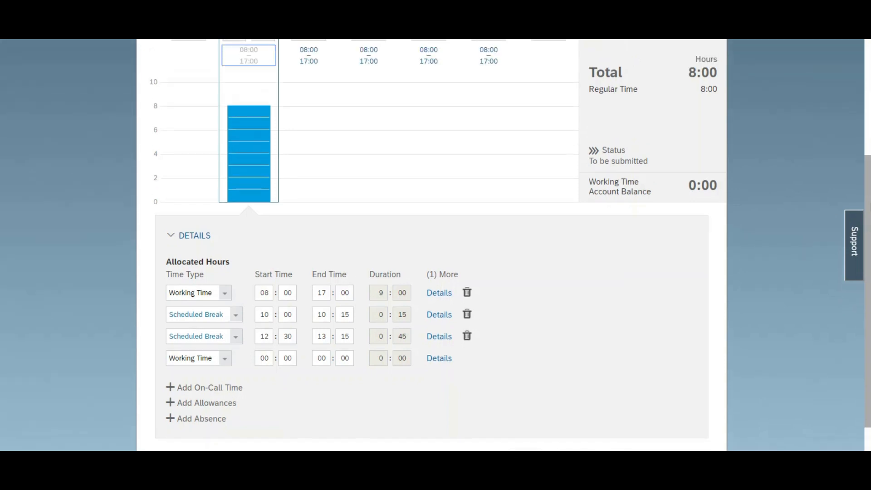
left_click_drag(869, 170, 869, 163)
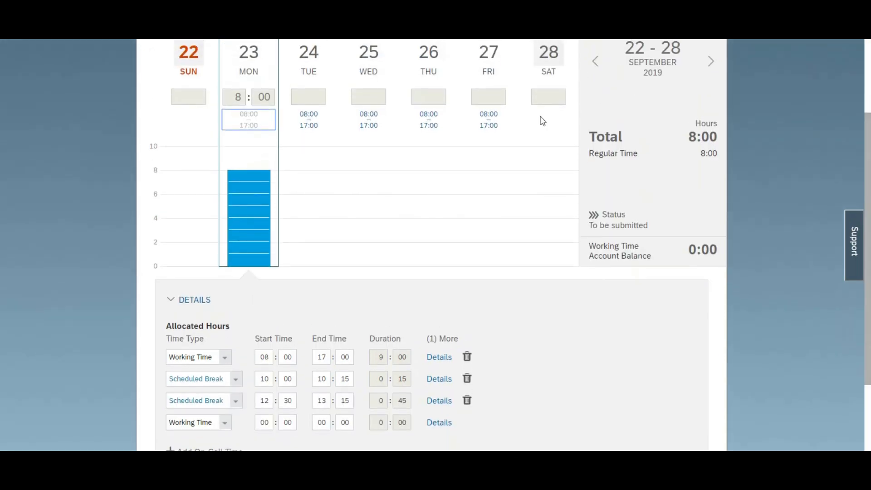
mouse_move(348, 135)
scroll(820, 313, "down", 2)
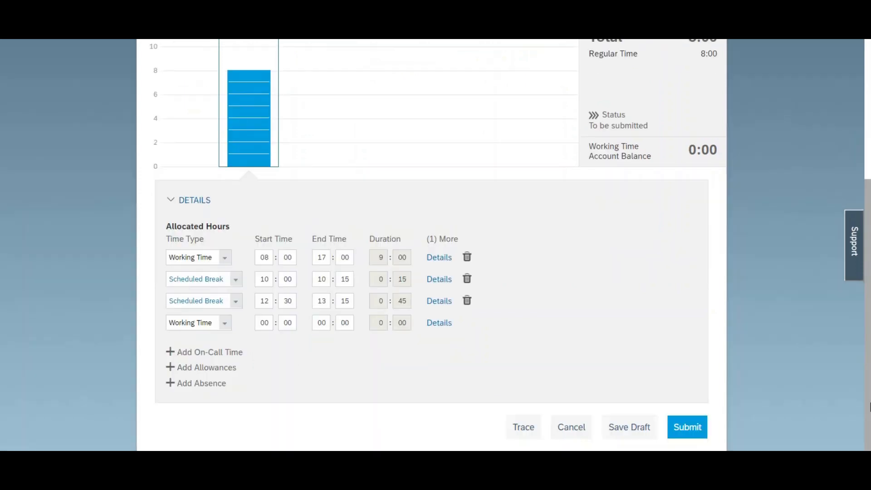
left_click(572, 428)
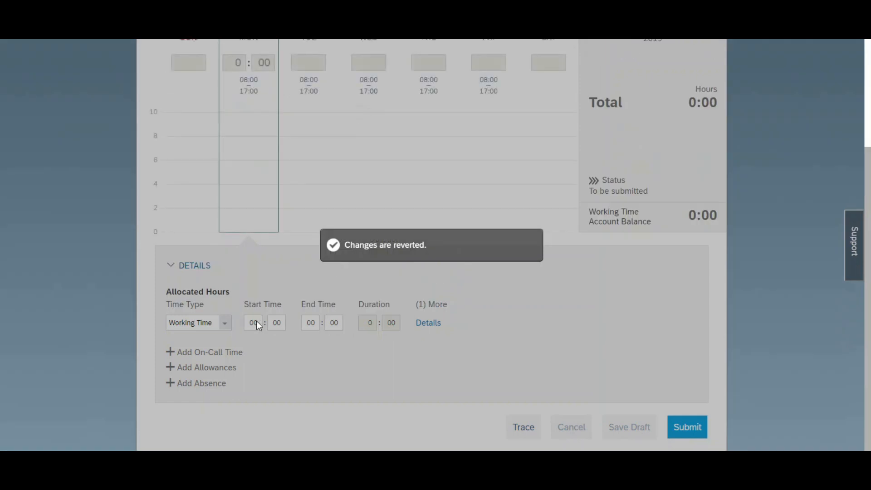
- Record working time for Monday 23 September from 06:00 to 15:00
type("06")
key("Tab")
type("00")
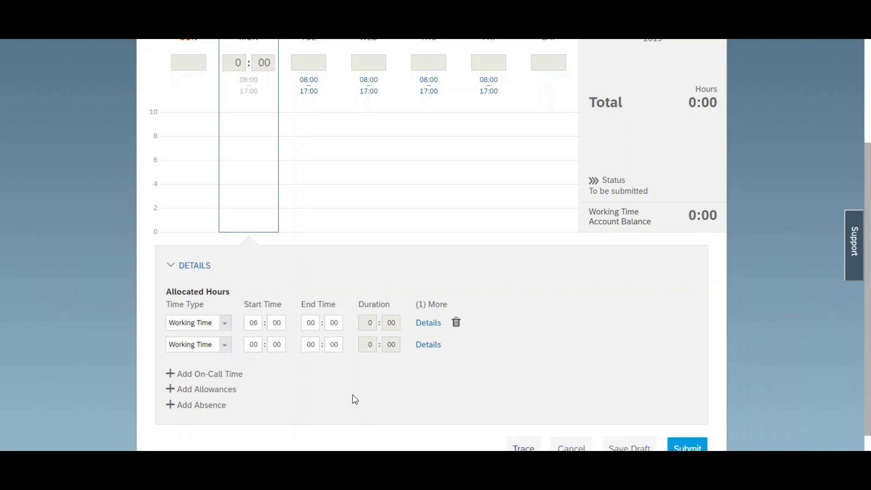
left_click(315, 322)
type("1")
key("BackSpace")
type("3")
key("BackSpace")
type("5")
key("Tab")
type("00")
key("Tab")
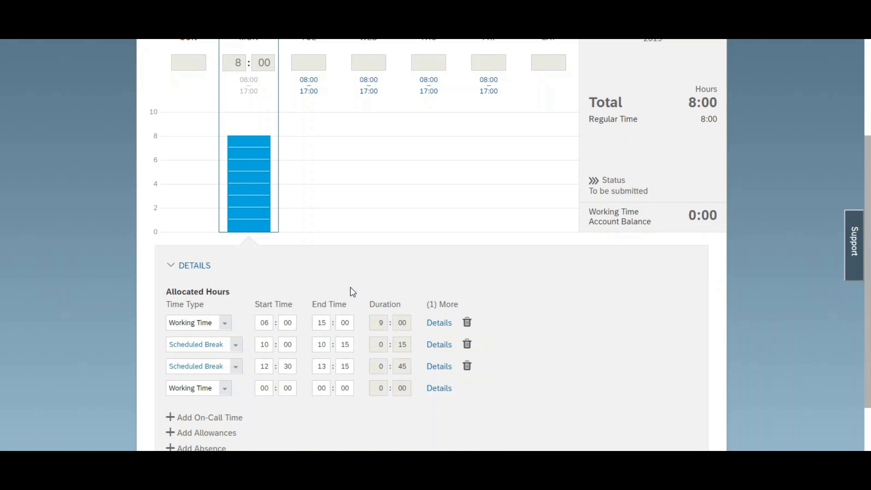
- Review Monday's entries and return to the People Profile, leaving the time sheet without saving
scroll(823, 249, "down", 1)
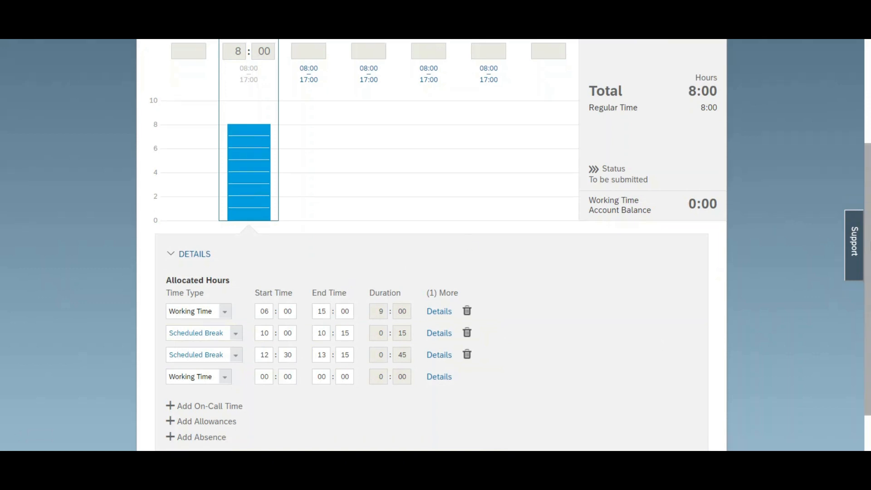
scroll(859, 290, "down", 2)
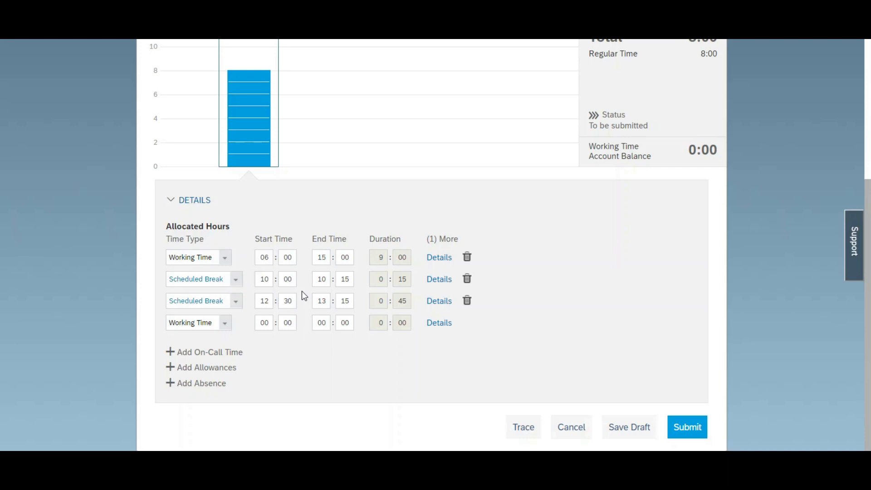
scroll(825, 293, "up", 5)
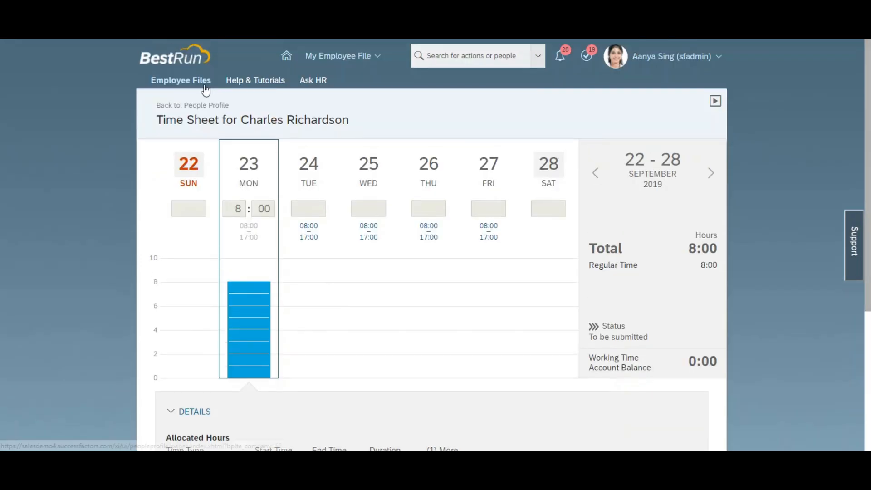
left_click(205, 106)
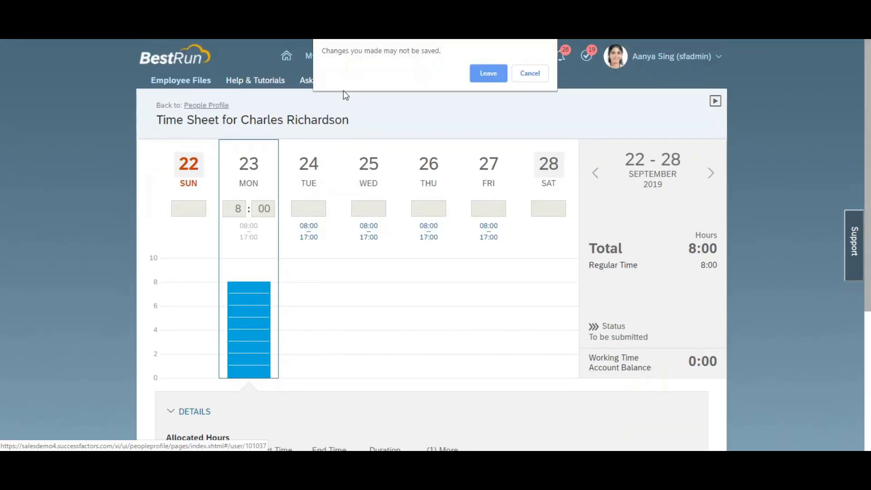
left_click(494, 72)
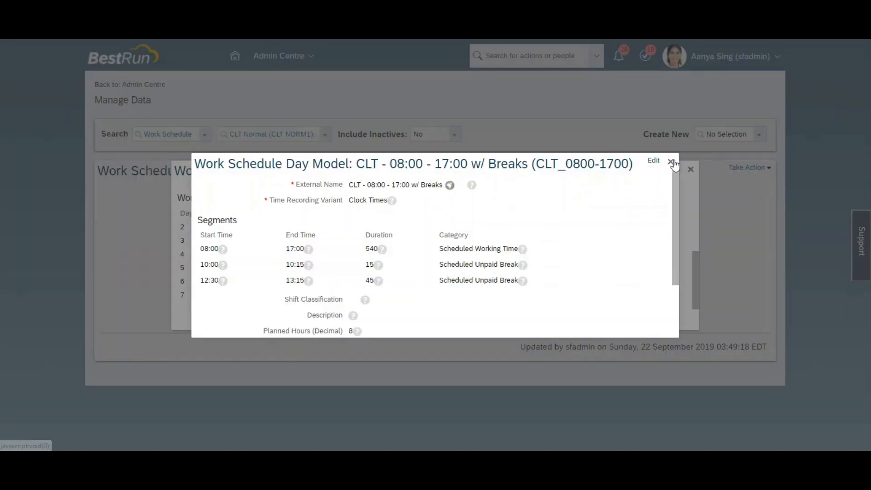
- In the Manage Data tab, close the day model, the day 1 details and the period model
left_click(671, 164)
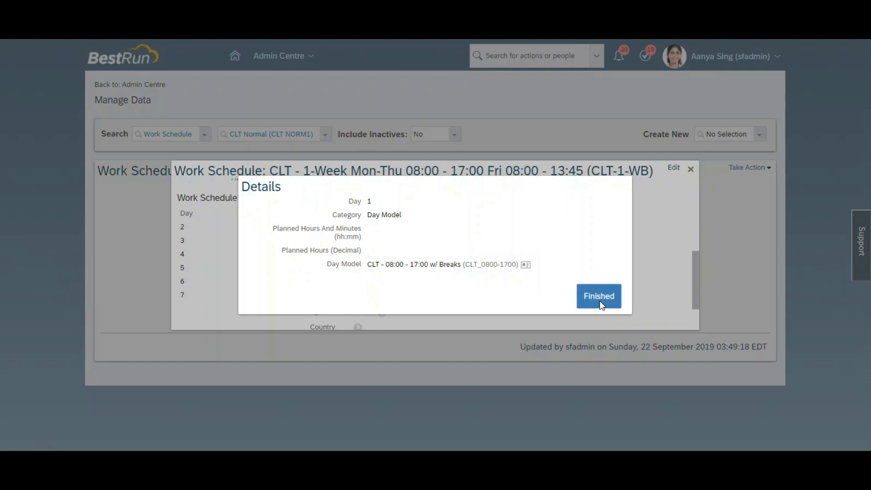
left_click(600, 301)
left_click(690, 171)
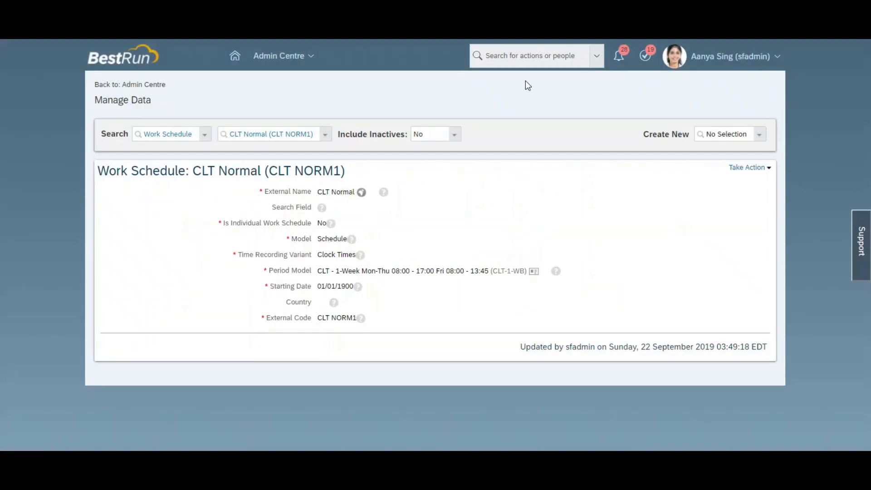
- Open the jobInfo element under HRIS Elements in Manage Business Configuration
left_click(523, 57)
type("confi")
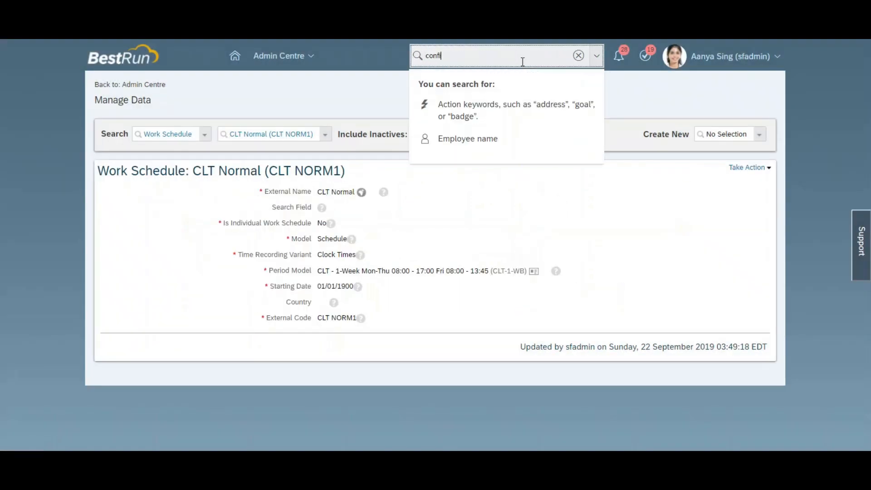
type("gure business")
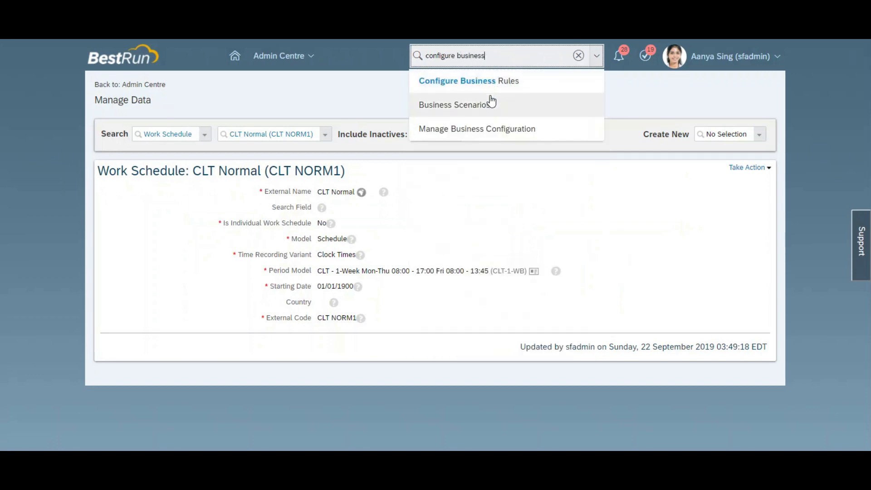
left_click(489, 132)
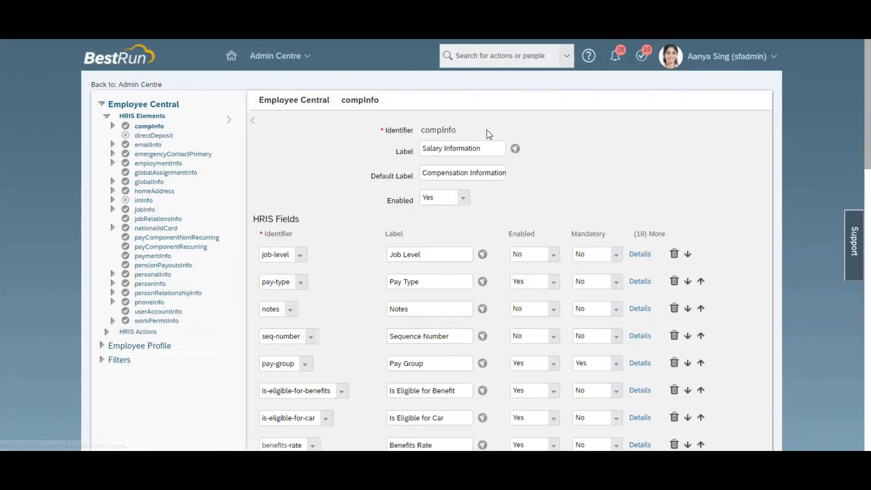
left_click(146, 210)
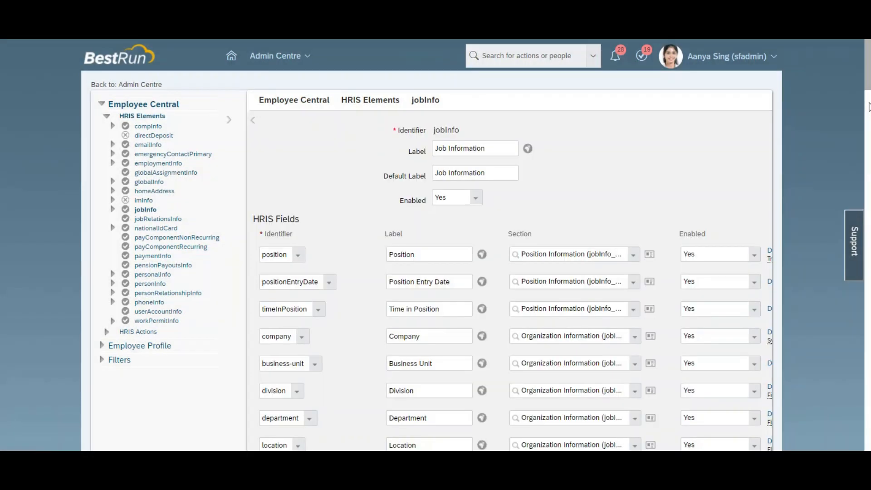
- Find the dynamic break configuration field among the jobInfo HRIS fields by searching the page for "dynam"
left_click_drag(869, 86, 869, 398)
key("ctrl+f")
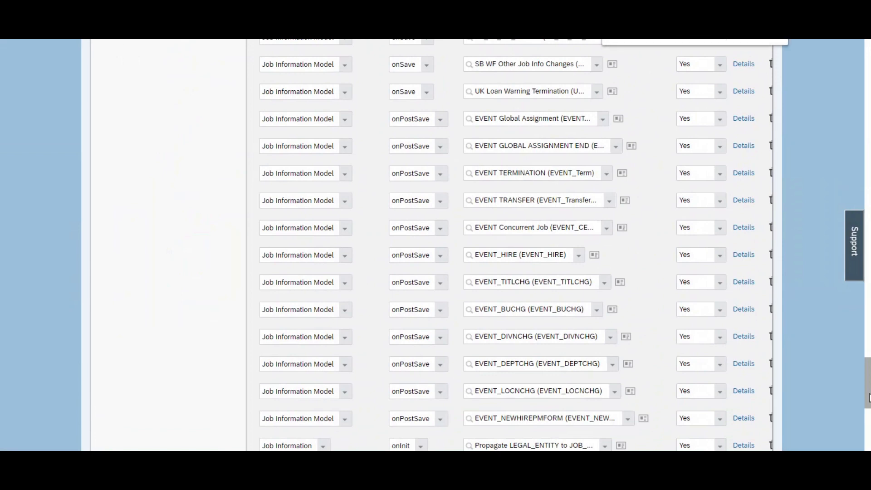
type("dynam")
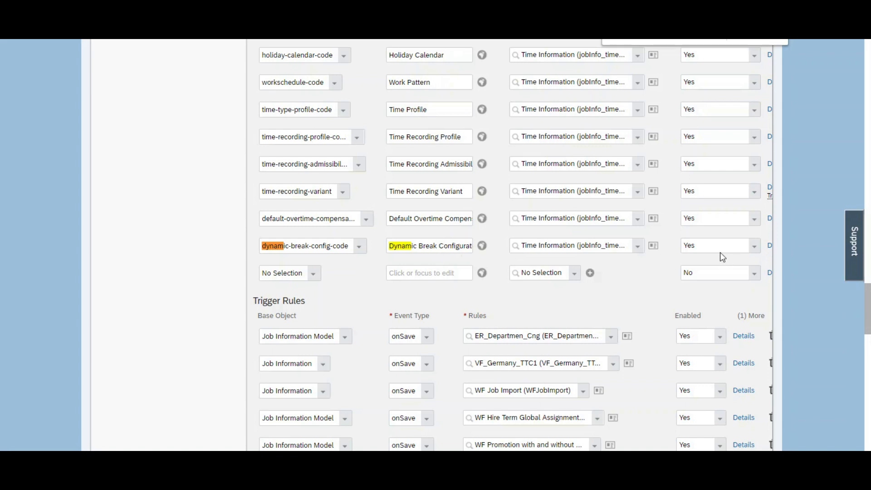
- Go to Manage Permission Roles and open the permission settings of the System Admin role
left_click_drag(866, 295, 866, 51)
left_click(541, 56)
type("permission role")
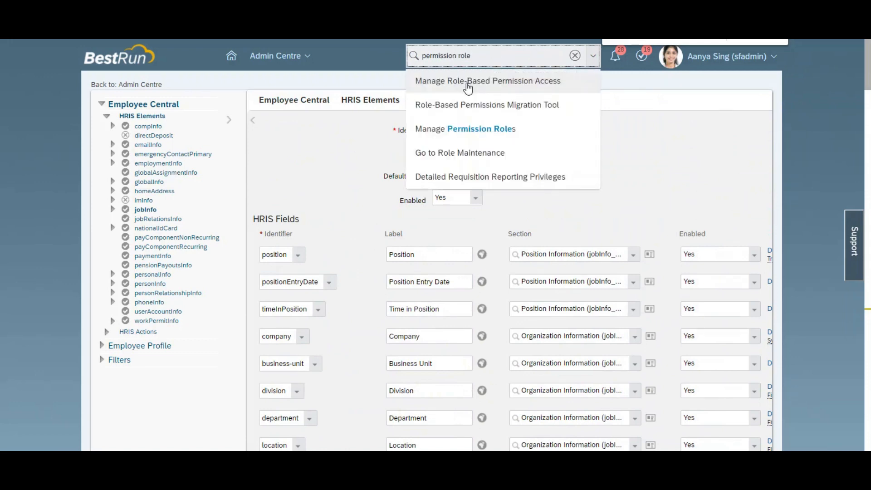
left_click(467, 130)
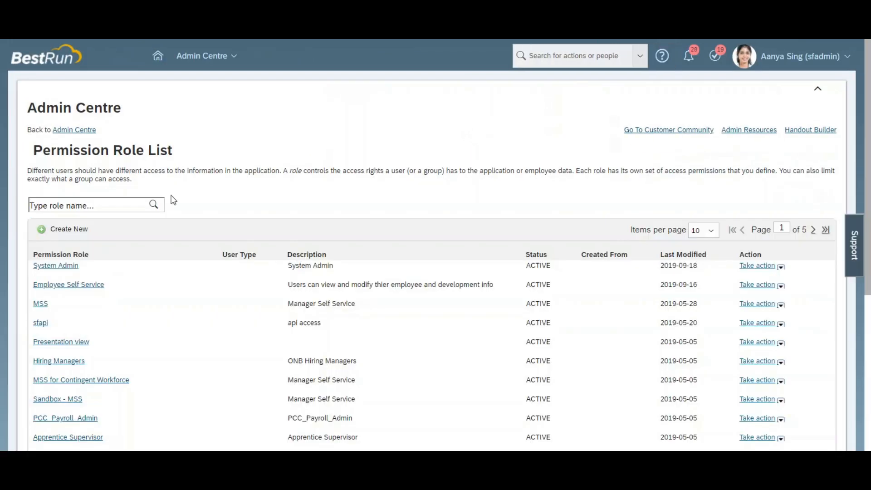
left_click(63, 271)
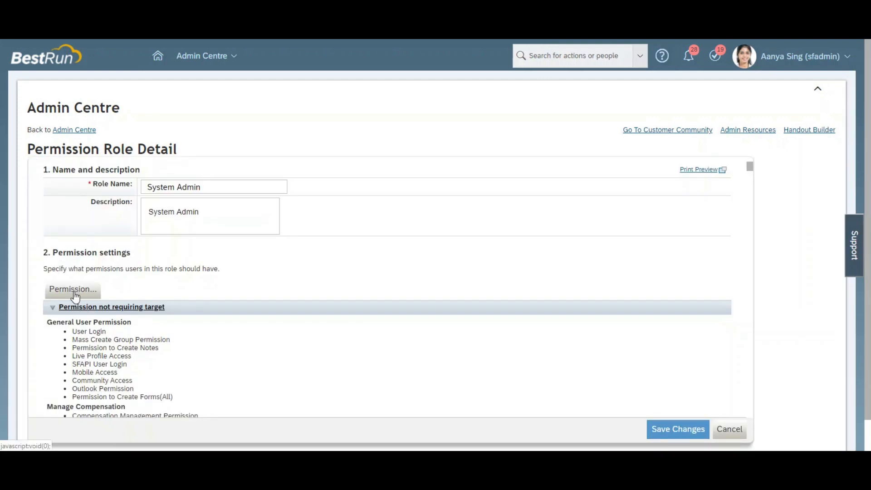
left_click(74, 295)
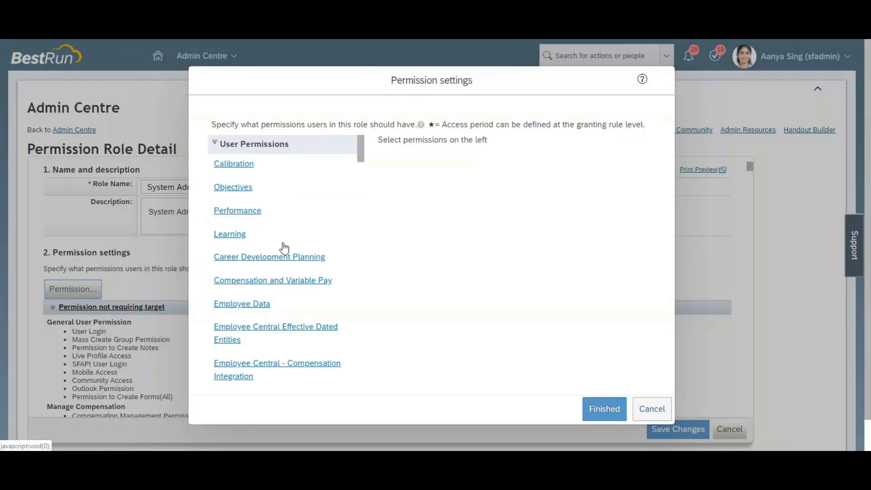
- Locate the Dynamic Break Configuration permission within Employee Central Effective Dated Entities
left_click(301, 333)
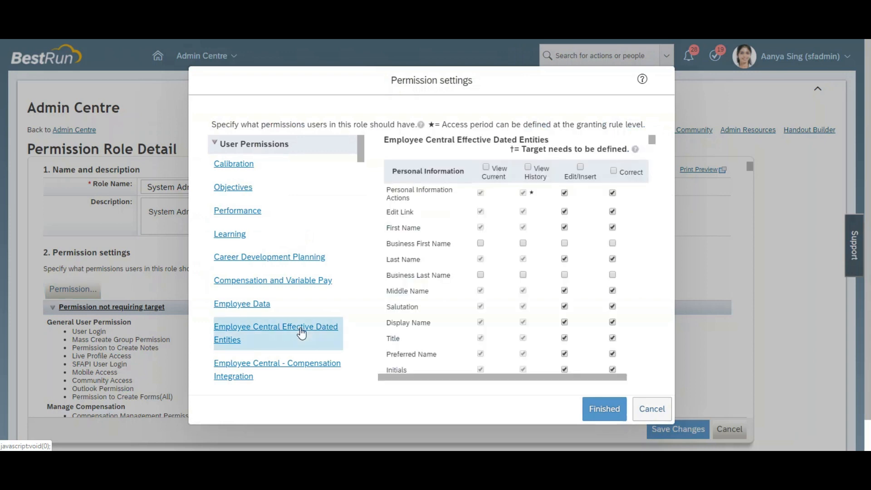
type("dynam")
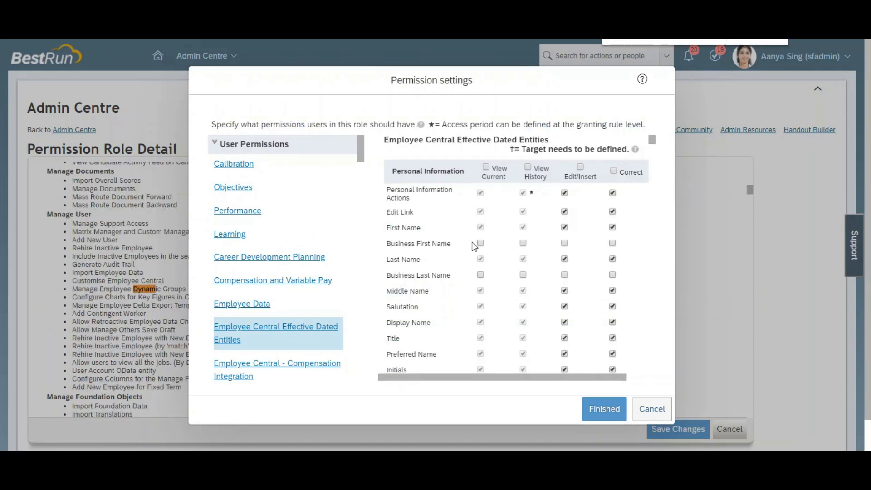
key("Escape")
key("BackSpace")
key("BackSpace")
type("mic Brea")
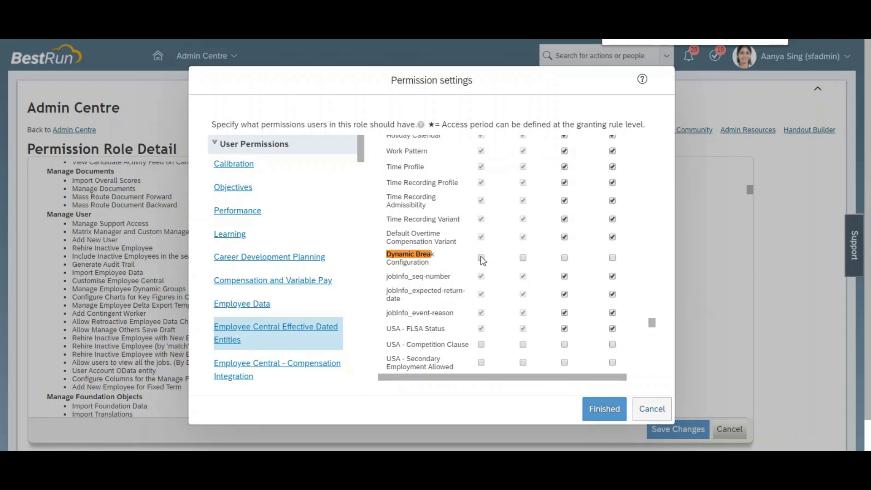
- Grant View Current, View History, Edit/Insert and Correct for Dynamic Break Configuration, and save the System Admin role
left_click(483, 260)
left_click(524, 260)
left_click(565, 260)
left_click(613, 258)
left_click(601, 410)
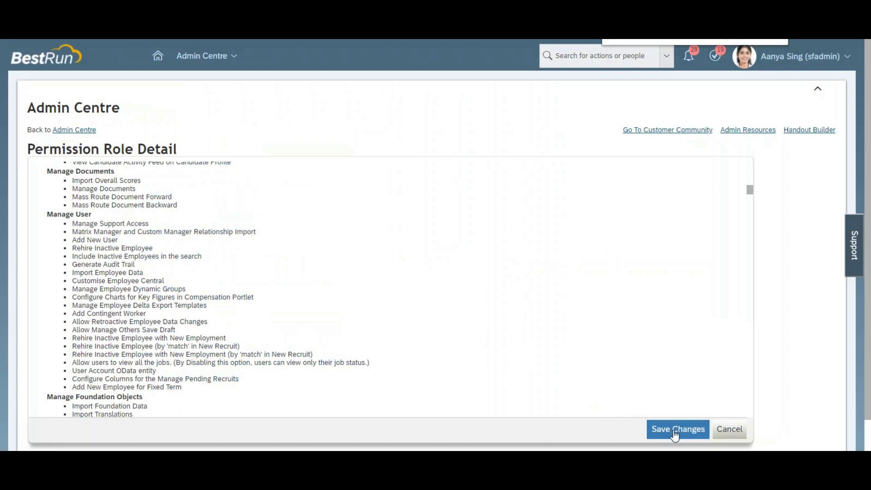
left_click(675, 433)
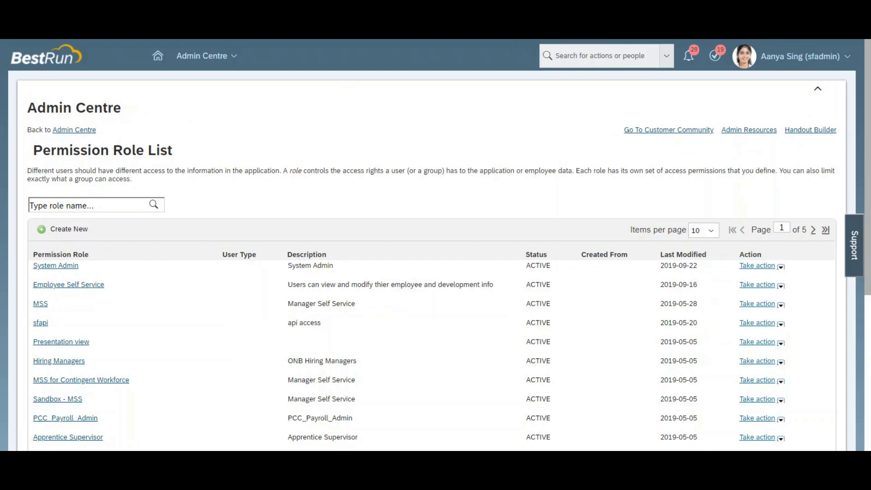
- Go to Manage Data and start creating a new Dynamic Break Configuration record
right_click(206, 0)
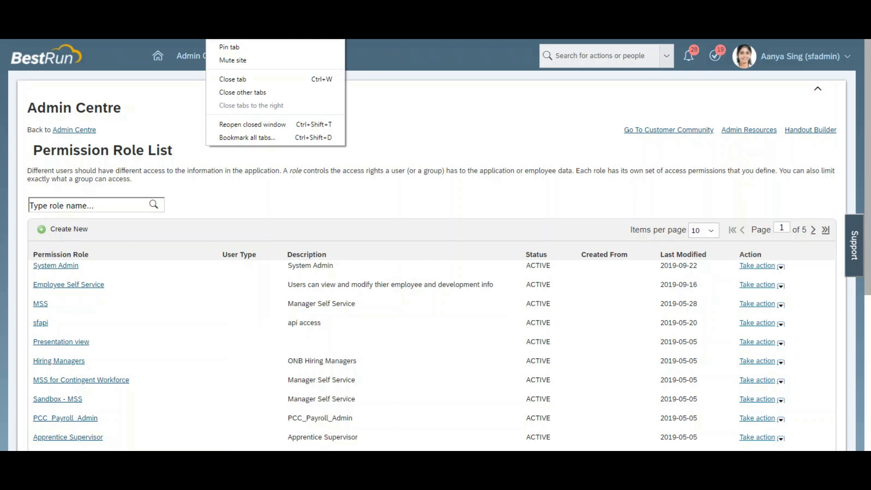
left_click(252, 124)
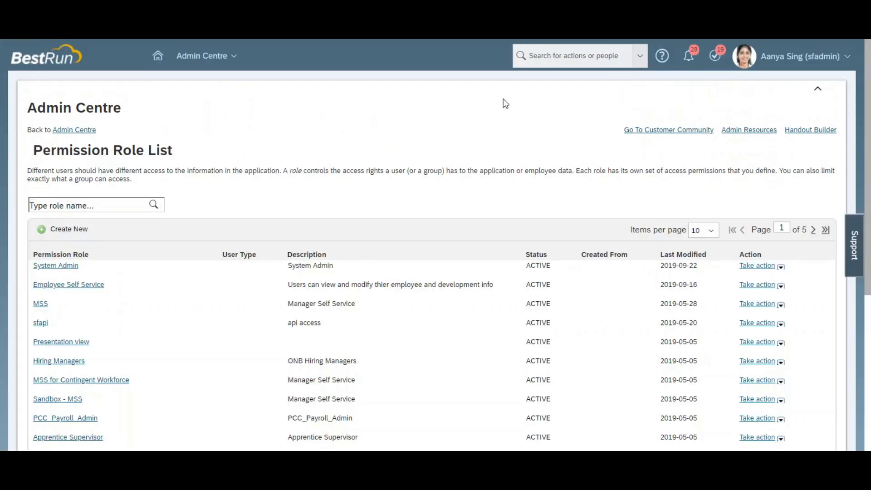
left_click(550, 58)
type("manage data")
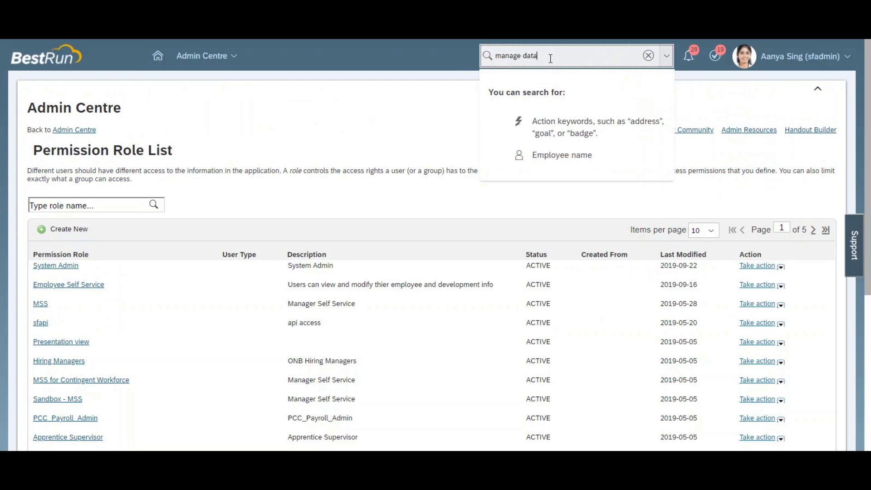
left_click(504, 85)
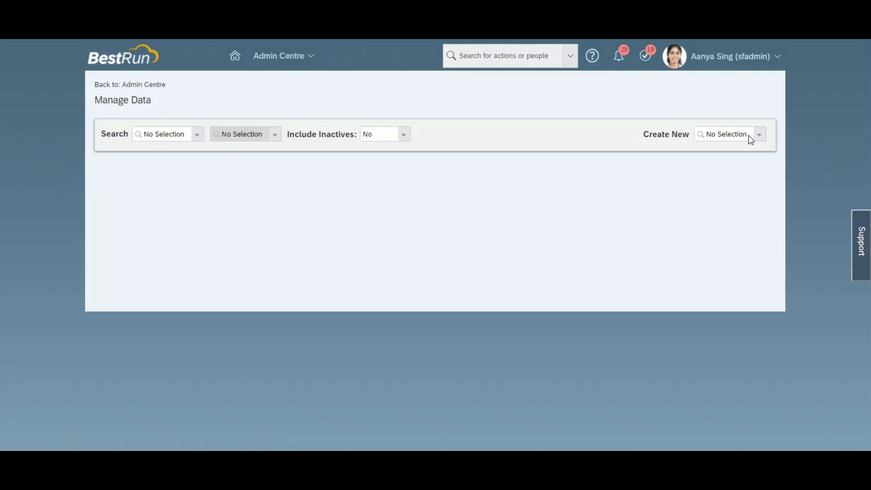
left_click(736, 134)
type("dynami")
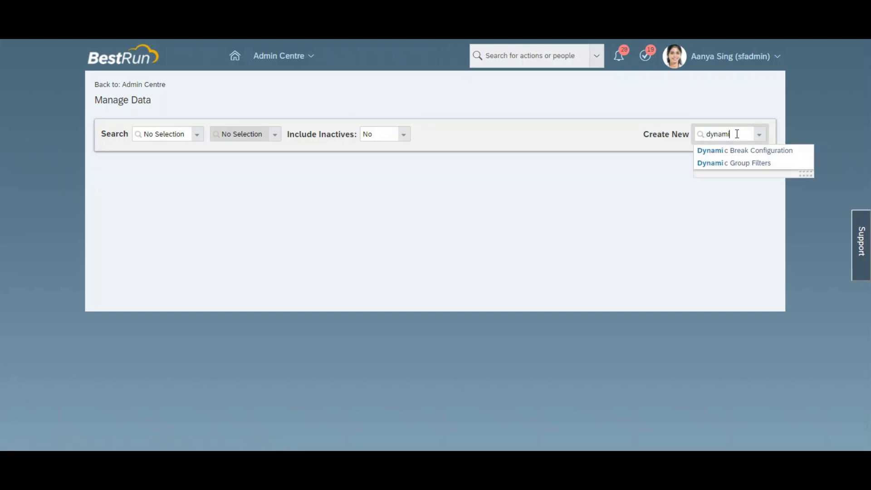
left_click(737, 154)
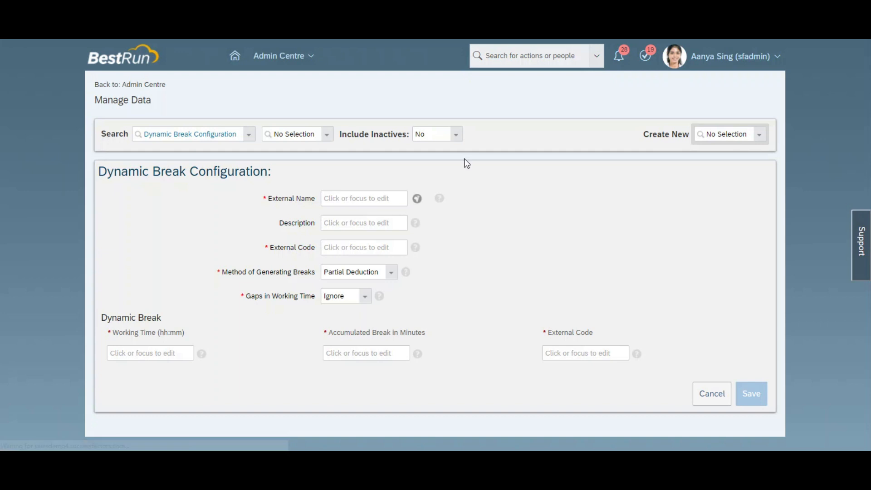
- Set the external name to LYT_Dynamic_Break, using the same text for its US English and Default Value translations
left_click(370, 198)
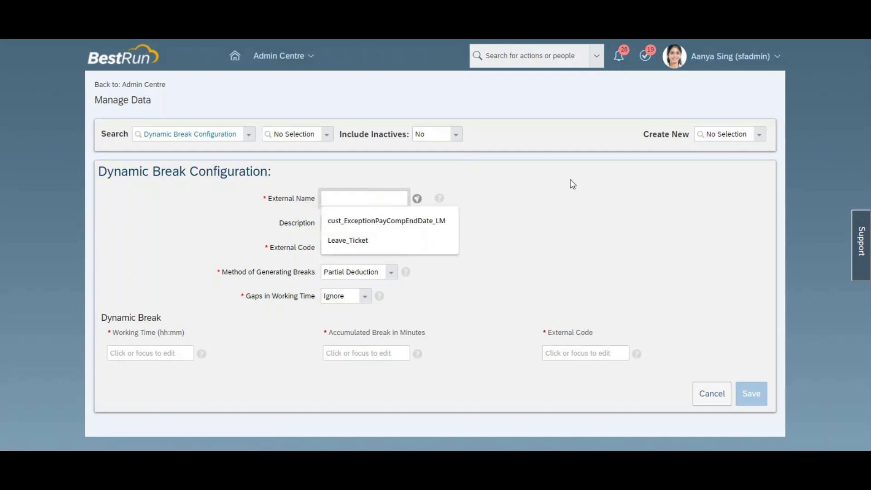
type("LYT_Dynamic_Break")
key("ctrl+a")
key("ctrl+c")
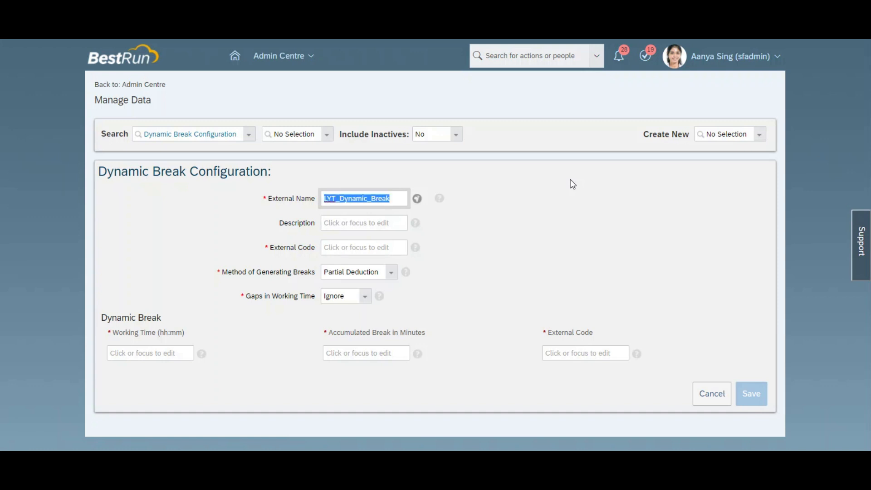
left_click(417, 200)
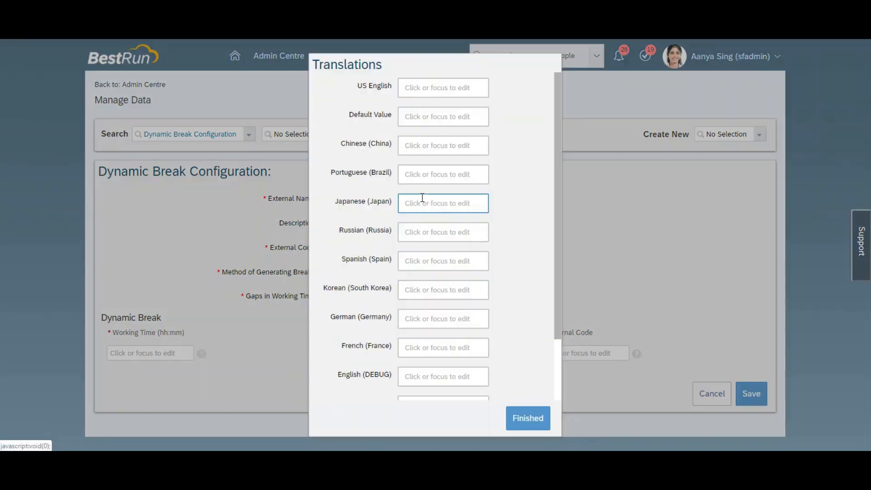
left_click(442, 94)
key("ctrl+v")
key("Tab")
key("ctrl+v")
left_click(525, 415)
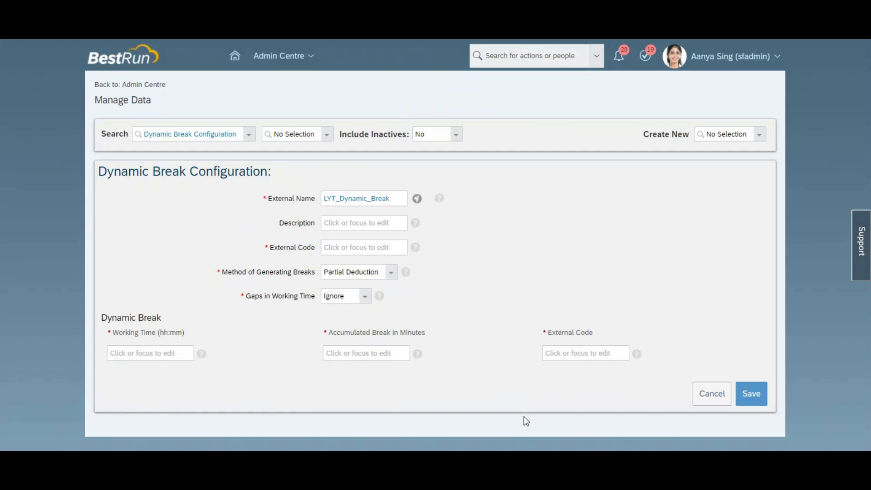
- Fill in the configuration's description and external code with LYT_Dynamic_Break
left_click(363, 225)
key("ctrl+v")
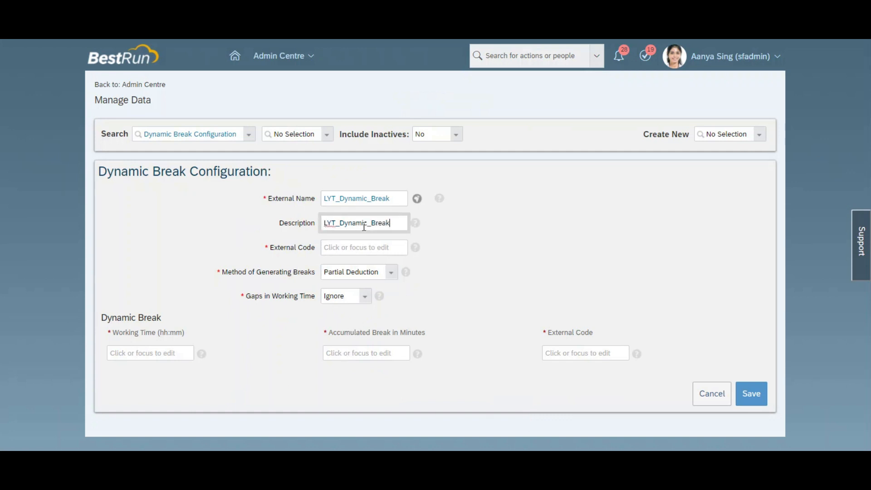
left_click(356, 243)
key("ctrl+v")
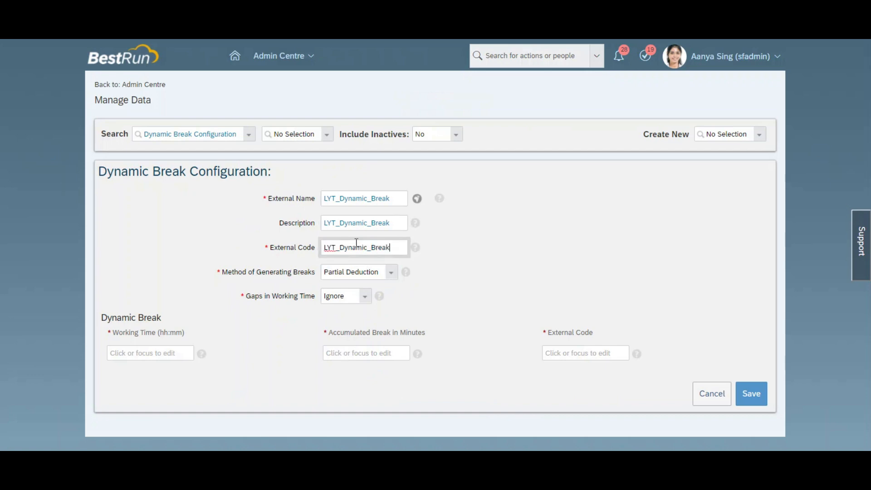
left_click(496, 254)
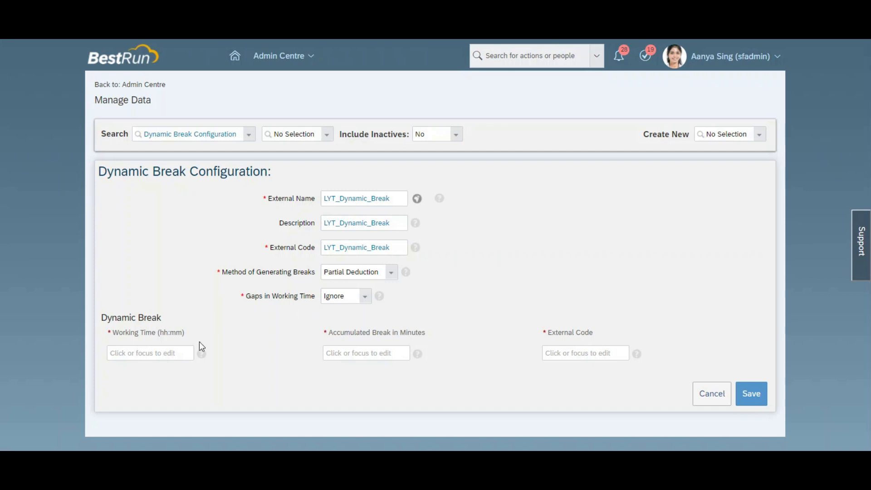
- In the first dynamic break row, set the working time to 02:00 and the accumulated break to 15 minutes
left_click(175, 353)
type("0")
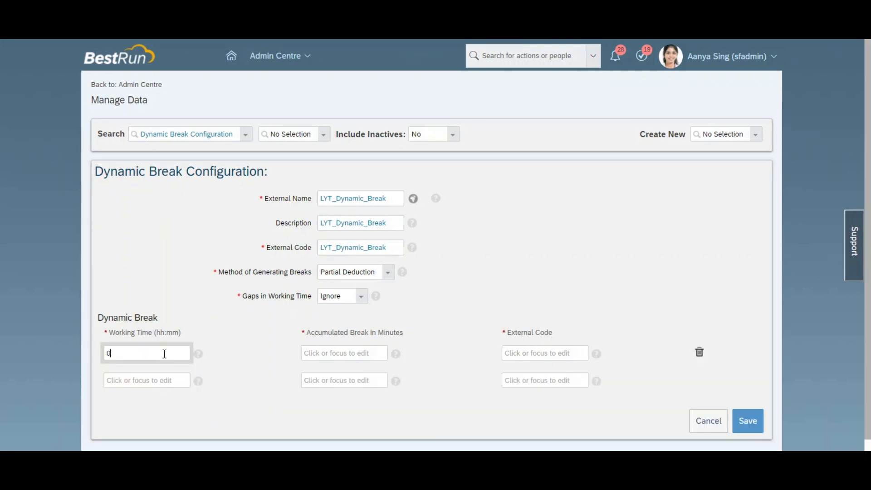
type("2:00")
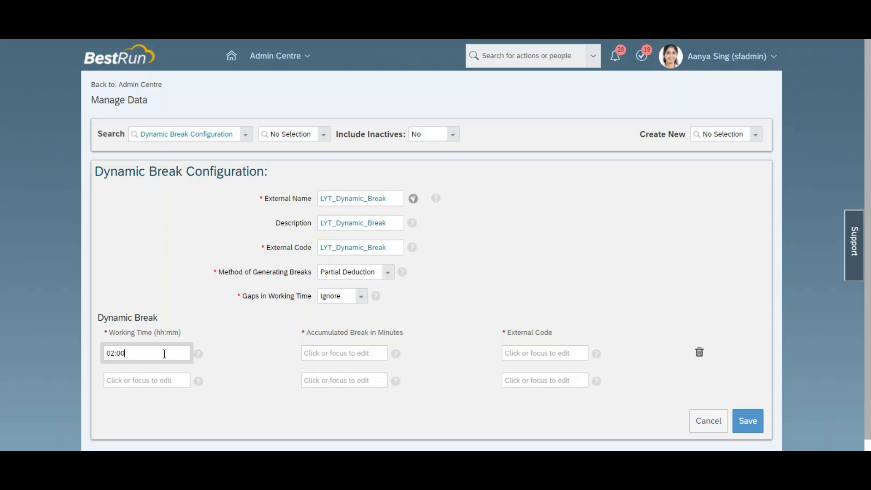
left_click(318, 353)
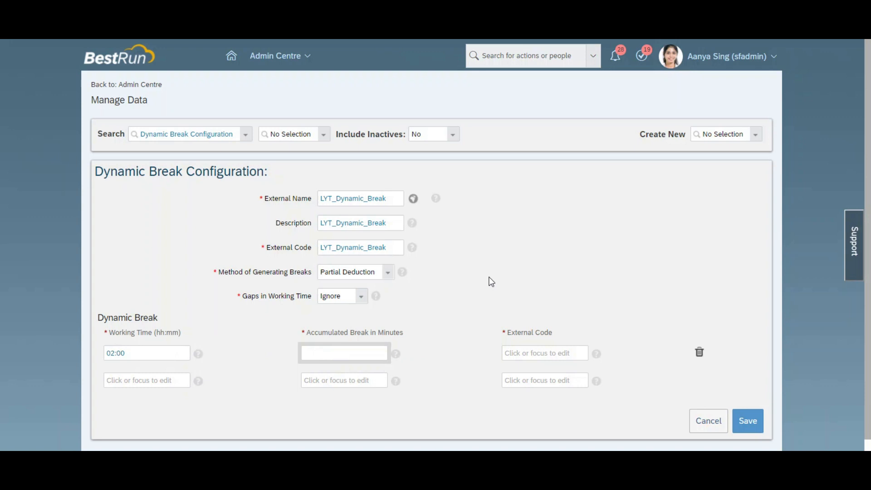
type("14")
key("BackSpace")
type("5")
left_click(460, 320)
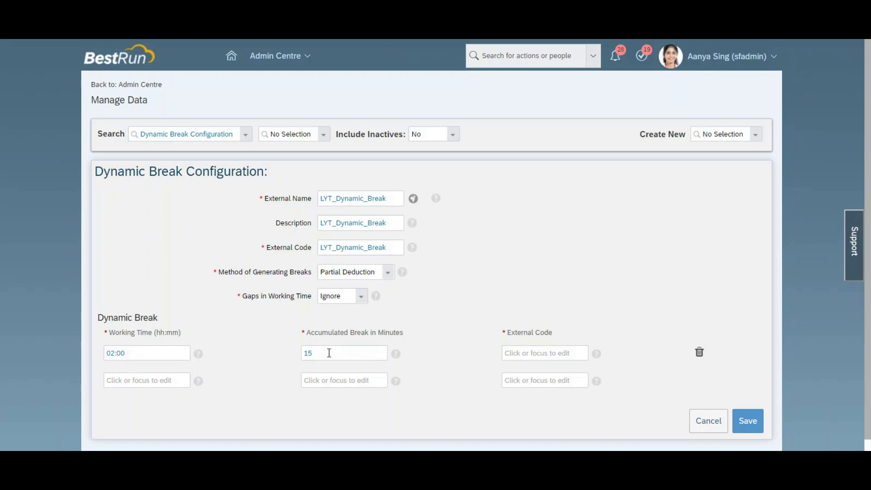
- Give the first dynamic break row the external code db1
left_click(542, 351)
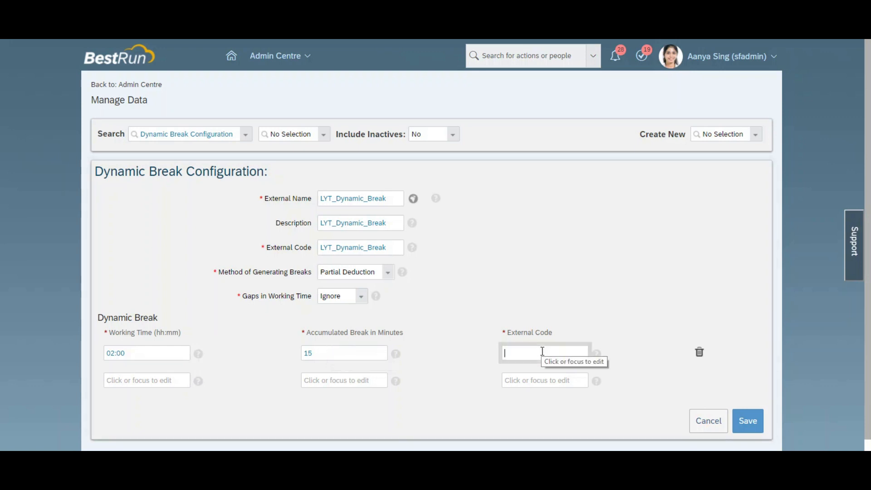
type("ly")
key("BackSpace")
key("BackSpace")
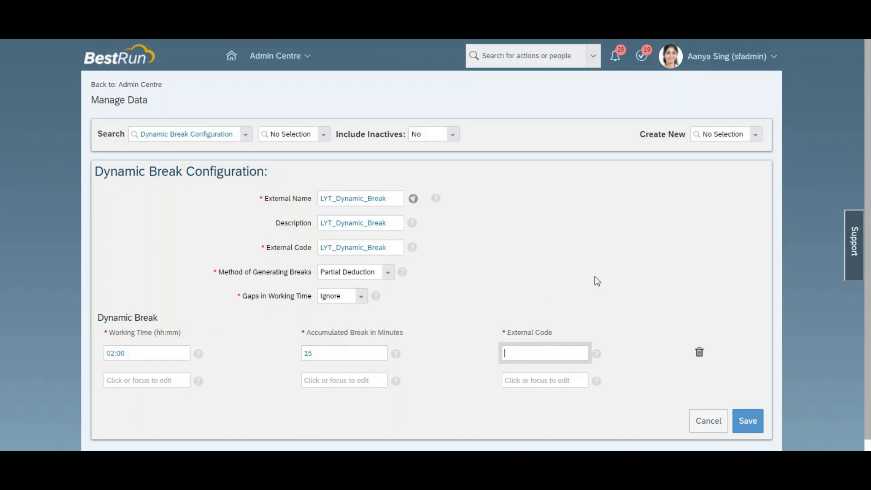
type("db1")
- Fill the second dynamic break row with working time 04:00, accumulated break 60 minutes and external code db2, and save the configuration
left_click(174, 381)
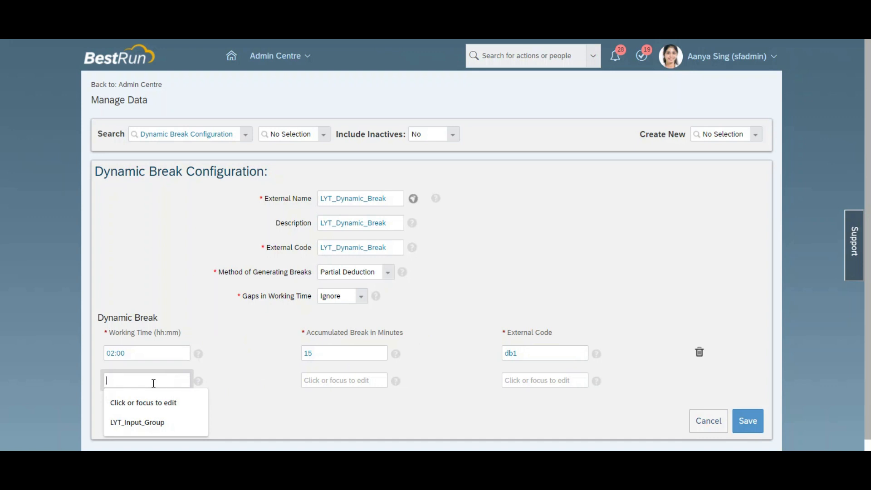
type("0")
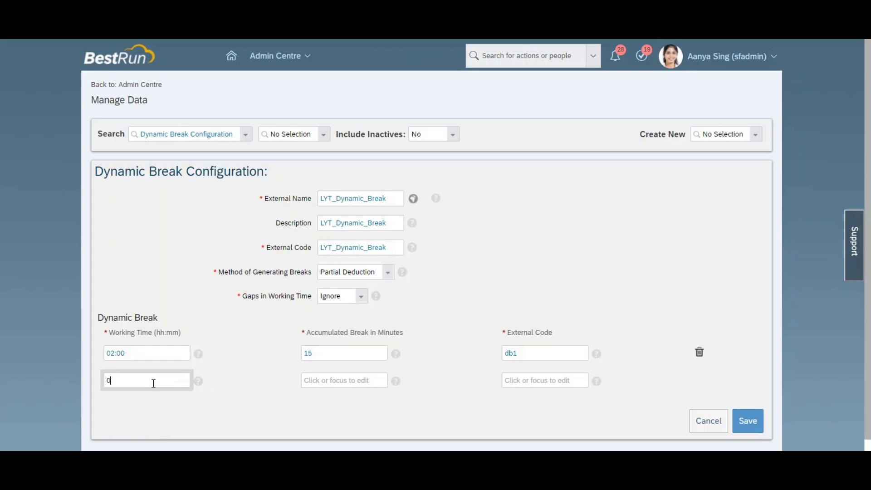
type("4:00")
left_click(339, 377)
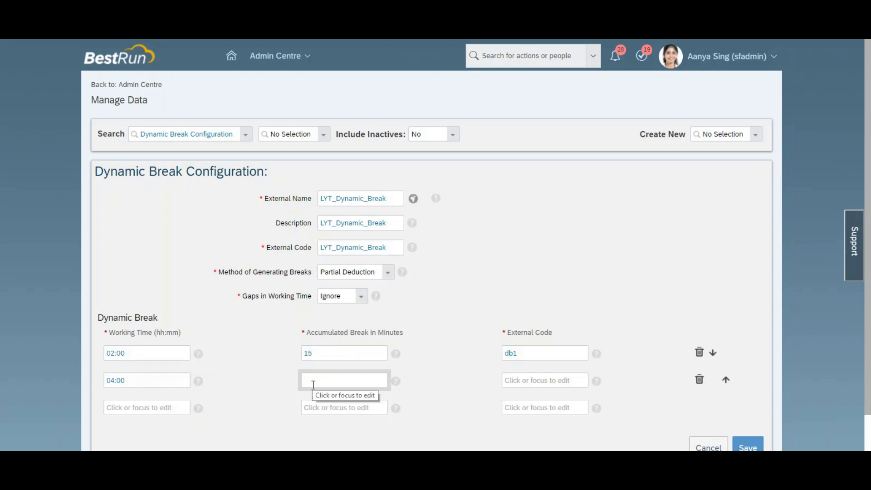
type("60")
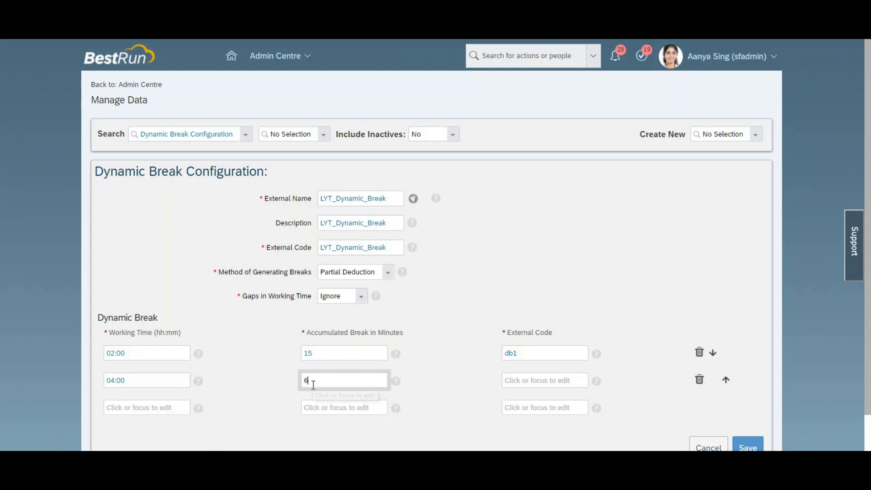
left_click(527, 382)
type("db2")
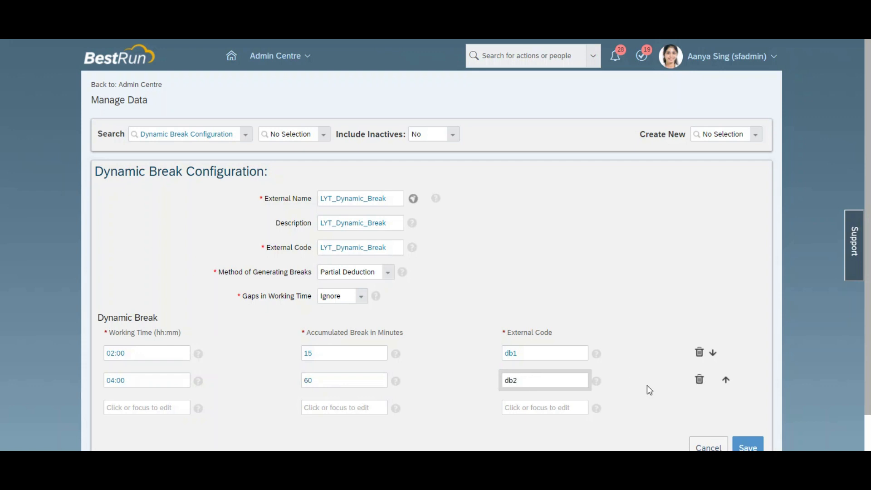
scroll(680, 399, "down", 2)
left_click(742, 420)
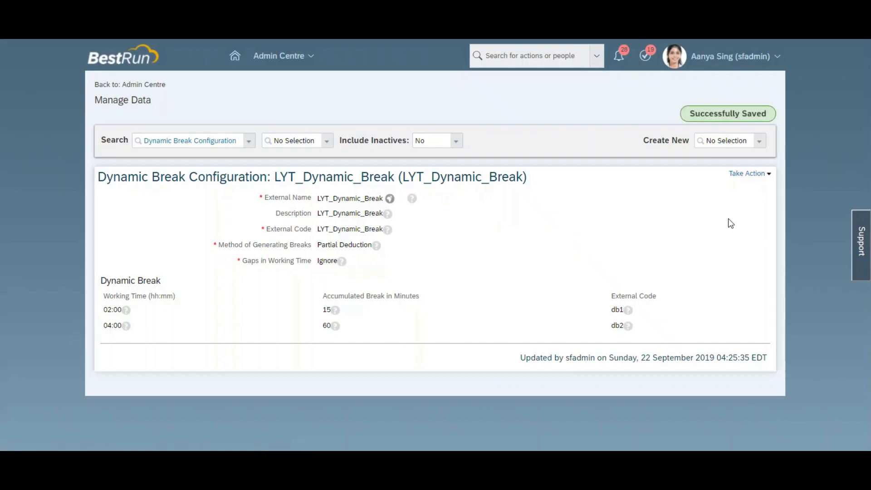
- Correct the LYT_Dynamic_Break configuration by setting the method of generating breaks to Full Deduction, and save it
left_click(747, 174)
left_click(749, 186)
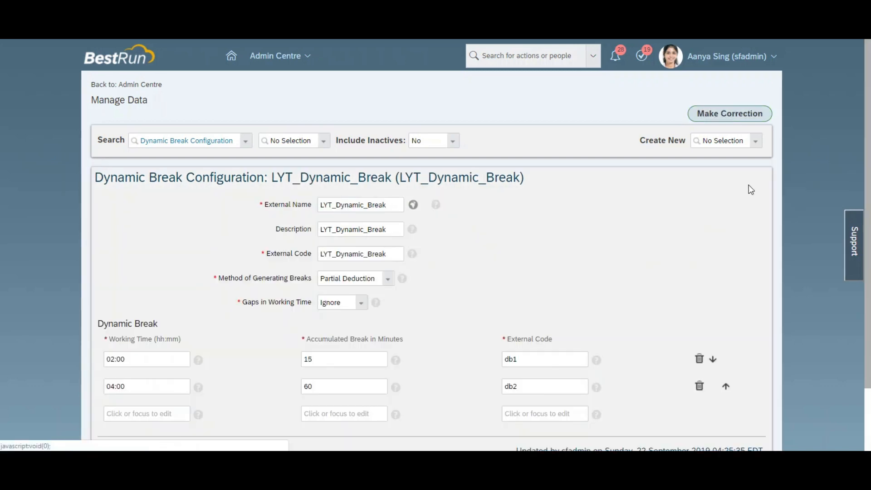
left_click(390, 281)
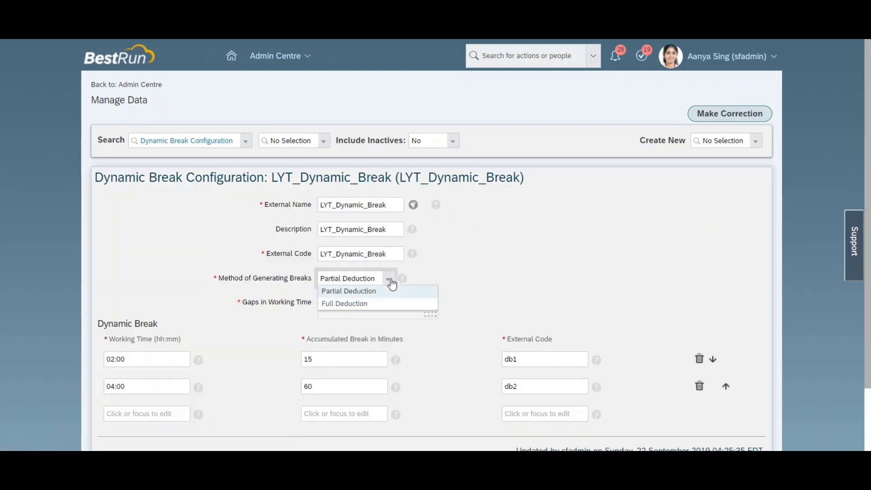
left_click(354, 303)
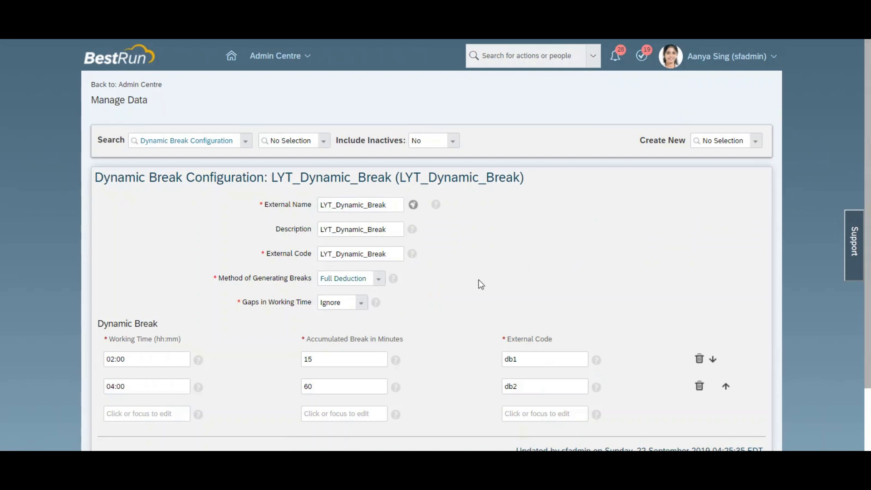
scroll(843, 264, "down", 2)
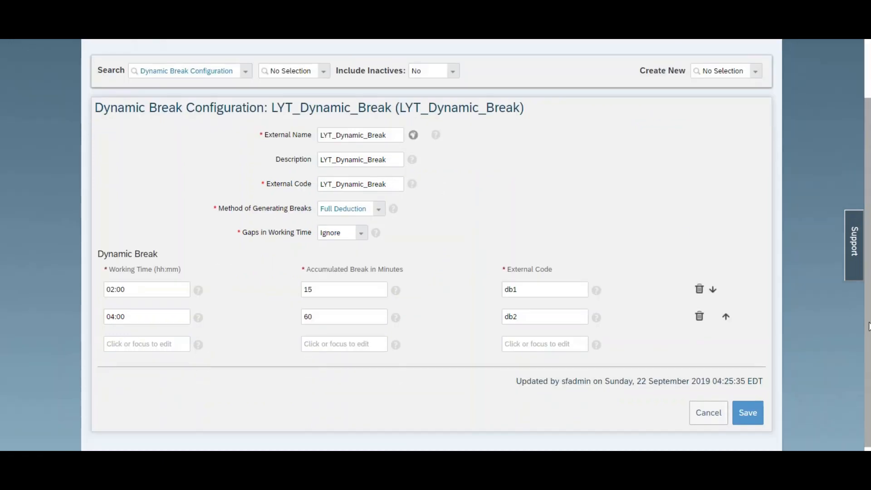
left_click(740, 415)
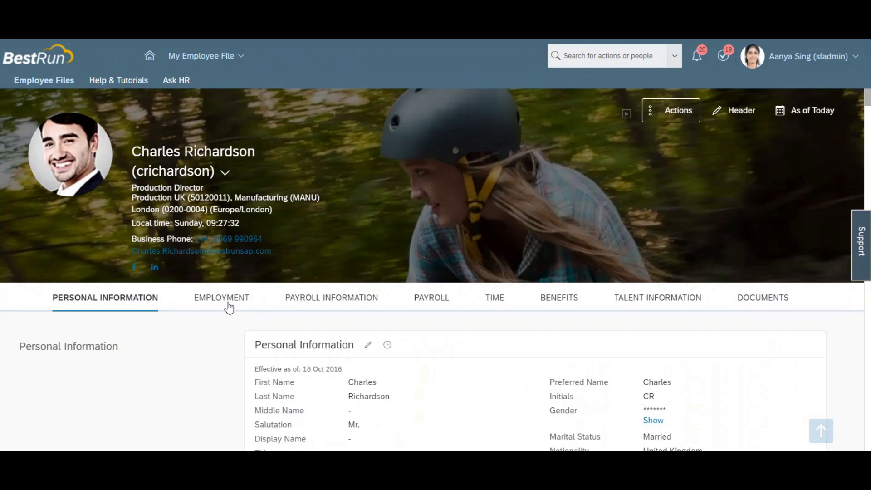
- In the employee's file, open the 01 Sep 2019 job information history record for editing
left_click(229, 307)
left_click(385, 196)
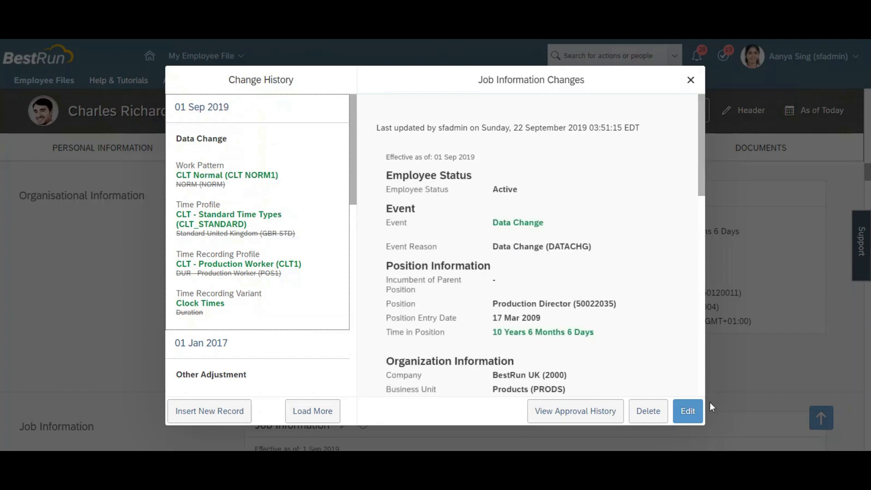
left_click(687, 411)
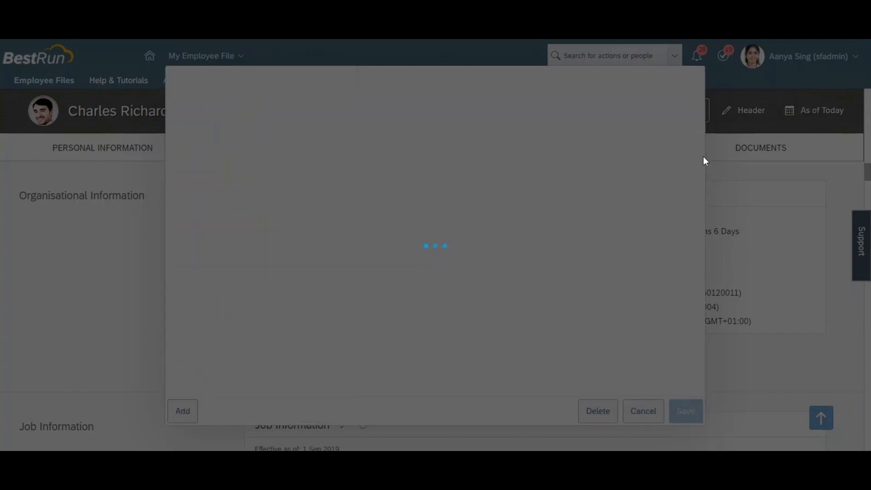
- Set the record's Dynamic Break Configuration to LYT_Dynamic_Break in Time Information, save the record and close the change history
scroll(760, 224, "down", 4)
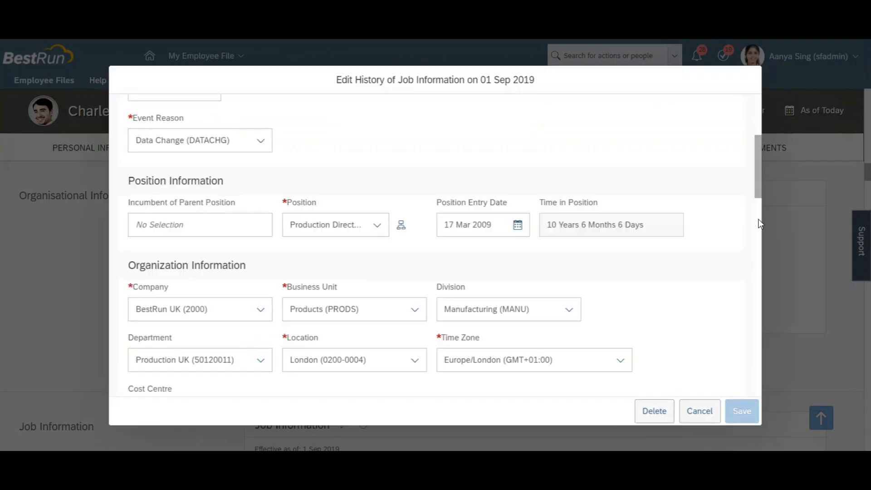
scroll(759, 224, "down", 10)
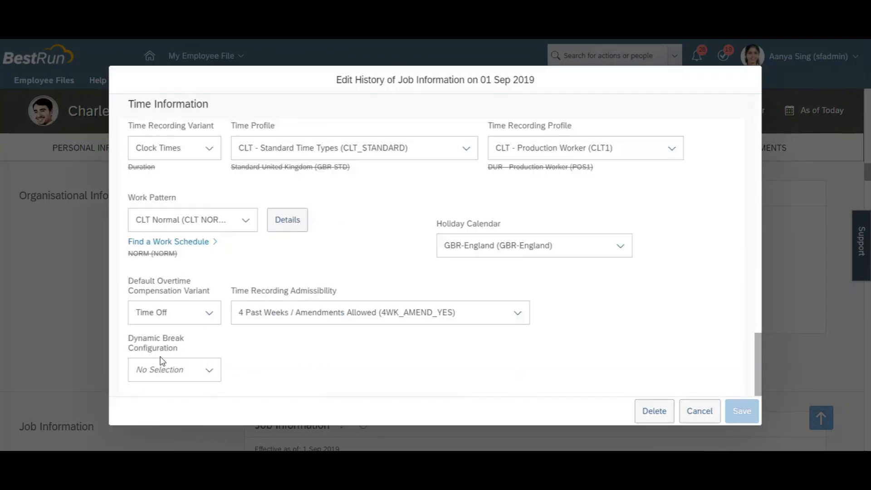
left_click(207, 370)
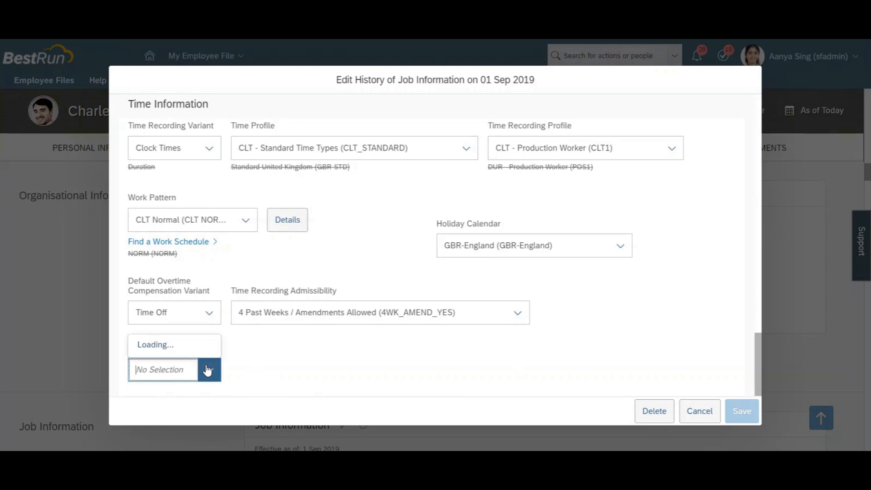
left_click(203, 323)
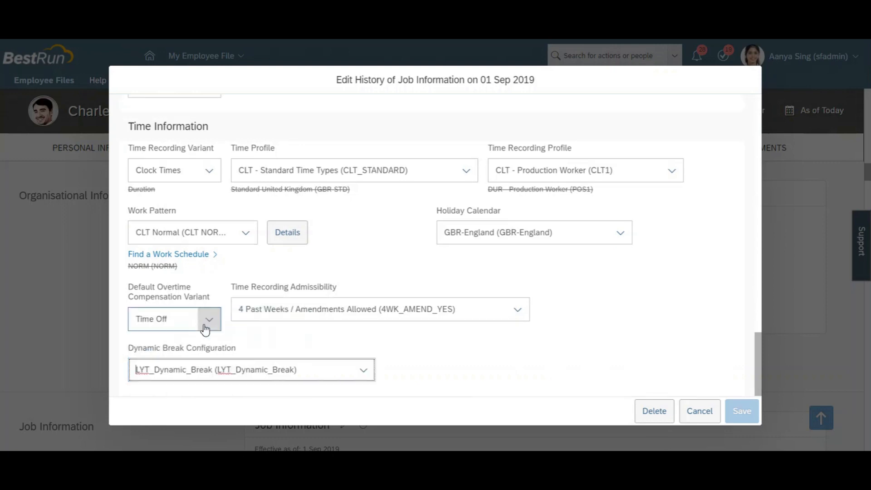
left_click(742, 410)
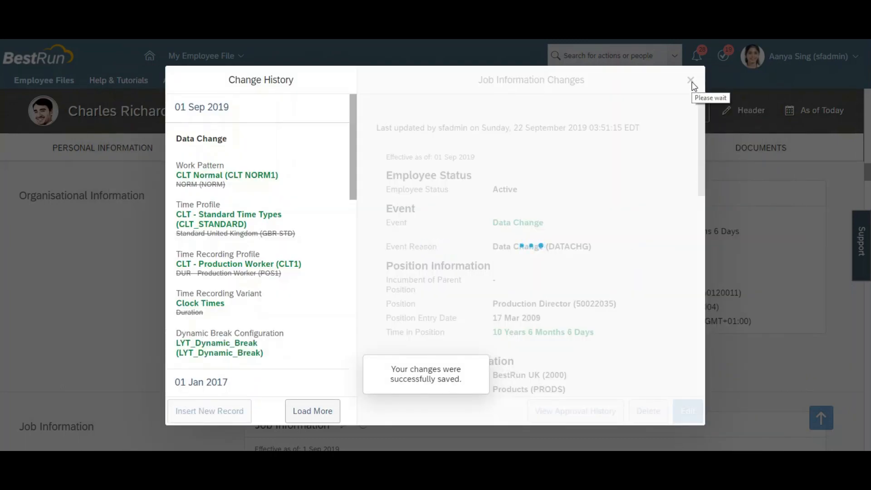
left_click(691, 81)
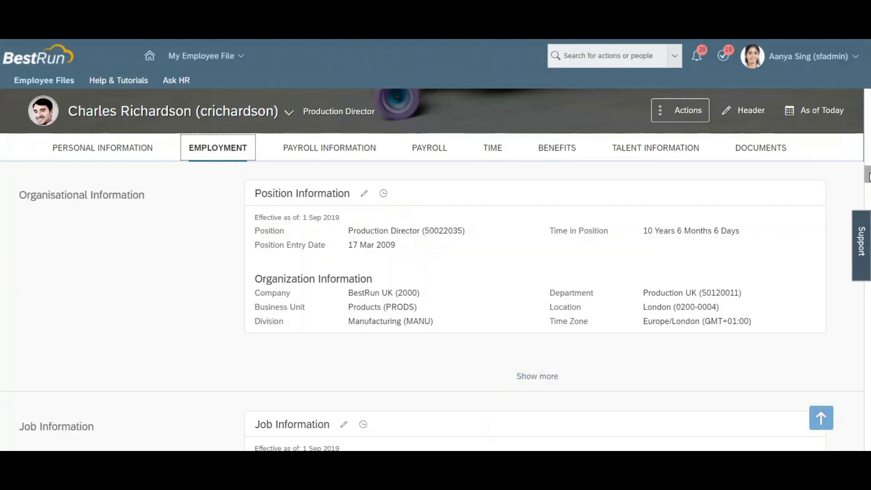
- Expand the employee's full job information, review the Time Information section and select the time recording profile code CLT1
scroll(867, 177, "down", 6)
left_click(540, 346)
scroll(544, 290, "up", 4)
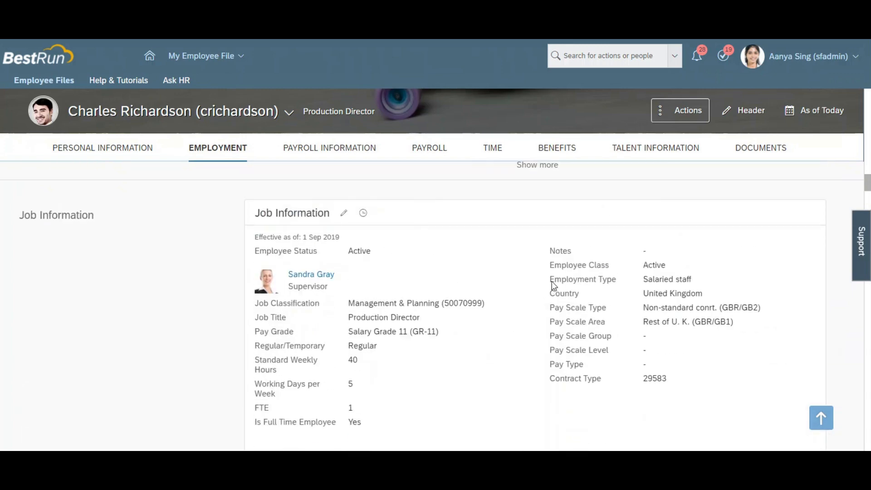
scroll(544, 290, "down", 4)
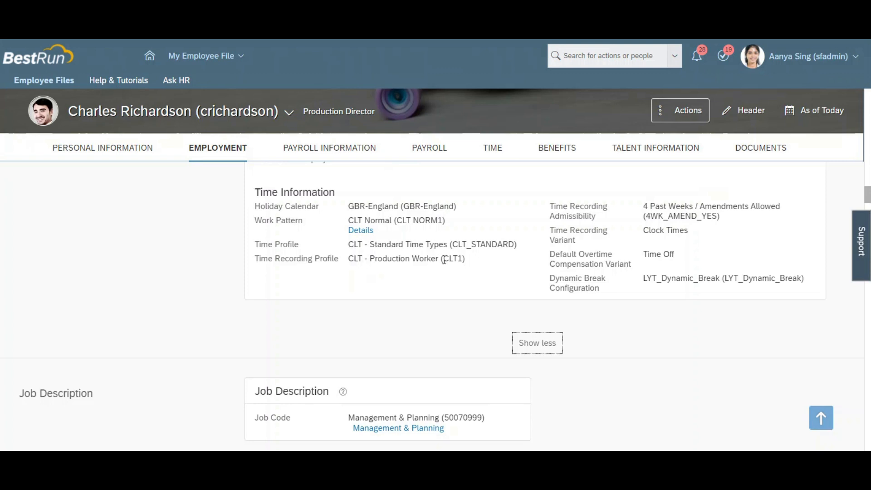
left_click_drag(466, 259, 443, 258)
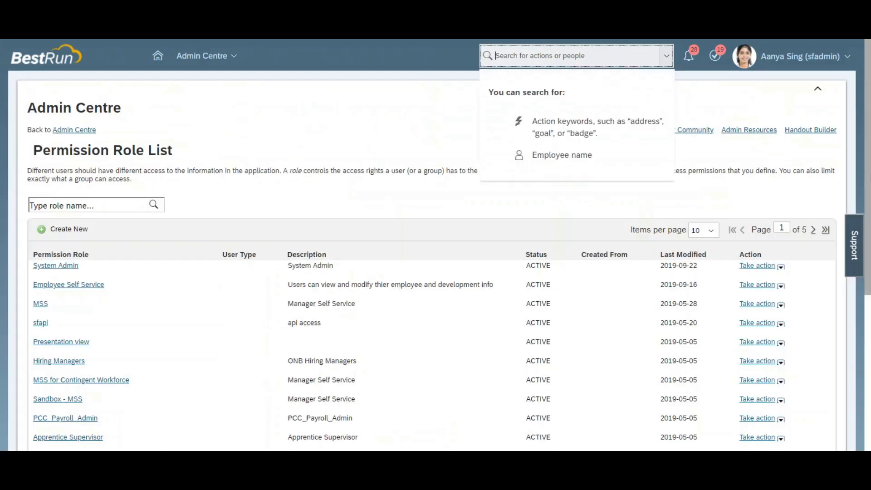
- Open Manage Data and choose Time Profile as the object to search
type("manage data")
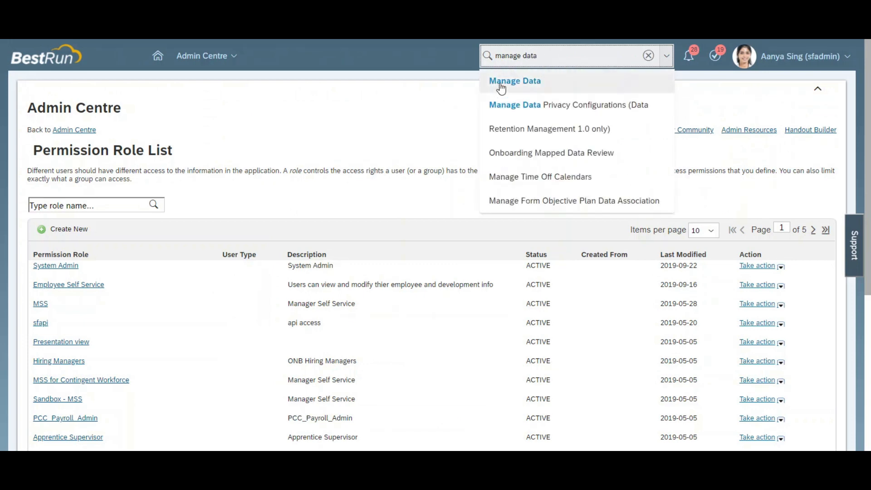
left_click(501, 84)
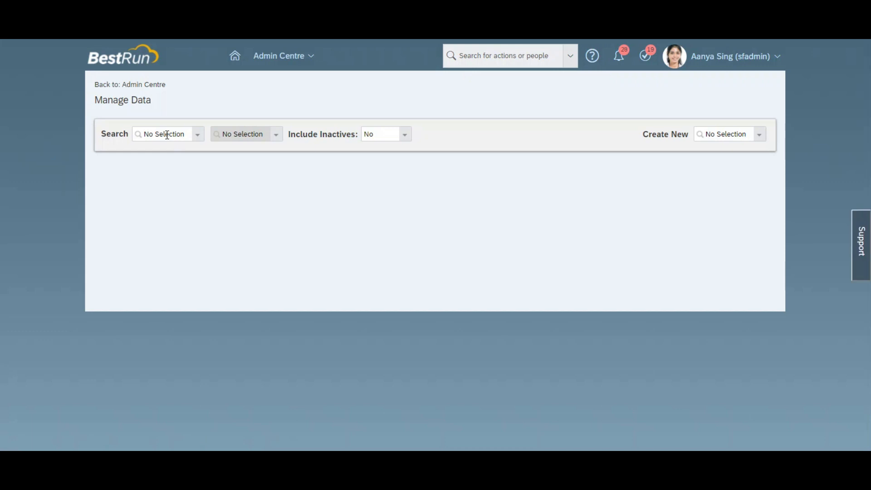
left_click(166, 134)
type("time pro")
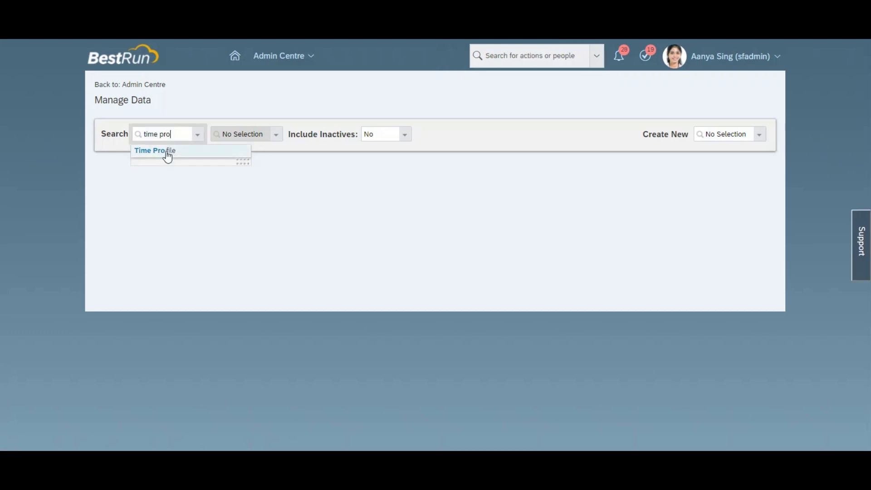
left_click(167, 154)
- Copy the time profile code CLT_STANDARD from the employee's Time Information and use it to open that profile in Manage Data
left_click(234, 134)
type("CLT1")
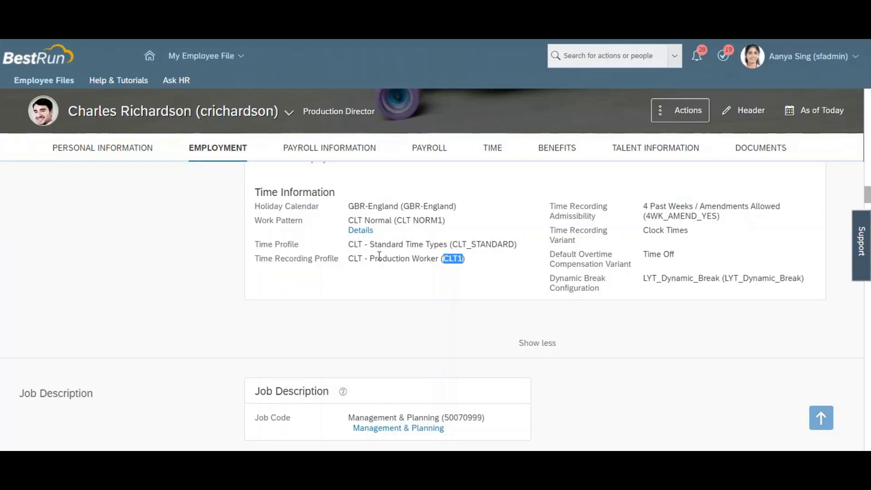
left_click_drag(452, 245, 513, 243)
key("ctrl+c")
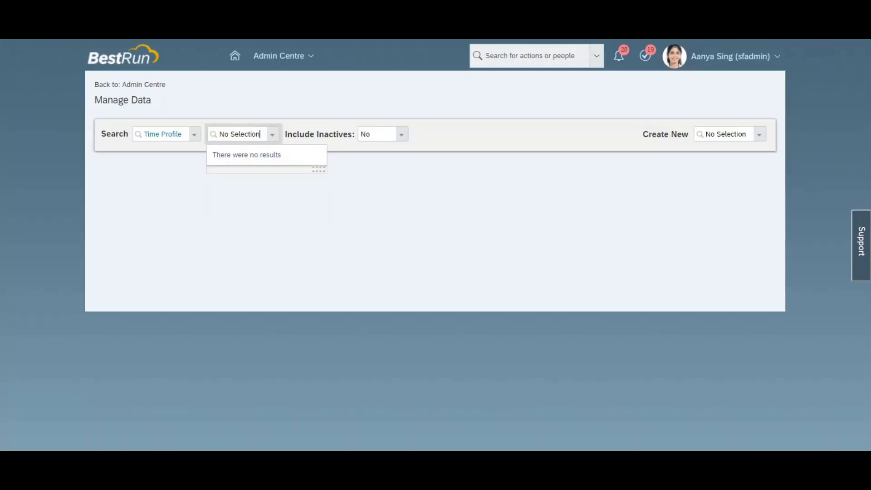
key("ctrl+a")
key("ctrl+v")
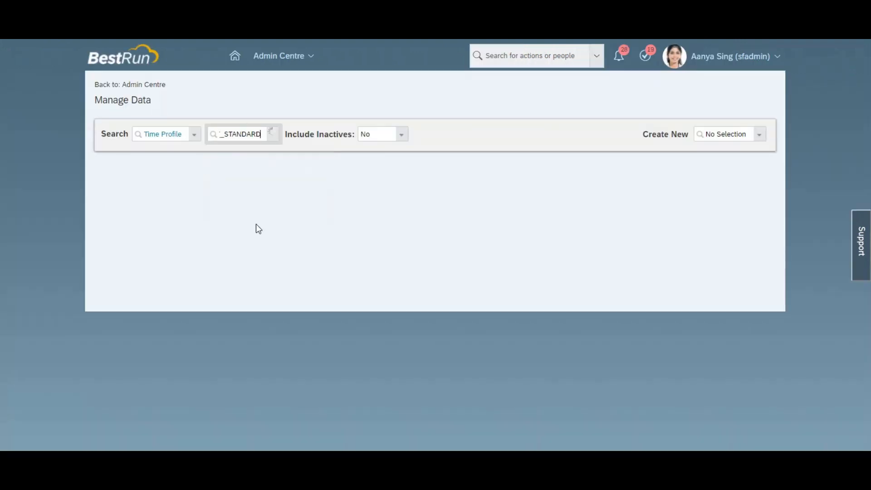
left_click(250, 149)
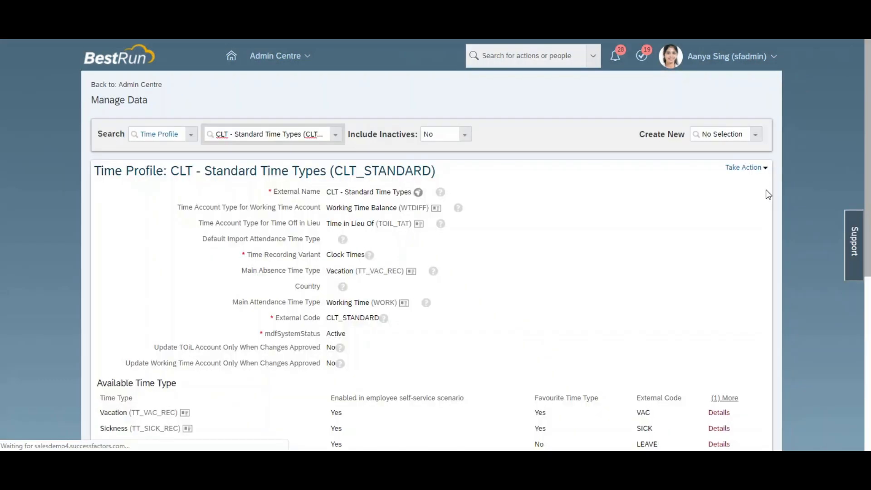
- Put the CLT_STANDARD time profile into correction mode and review its main break time type
left_click(747, 167)
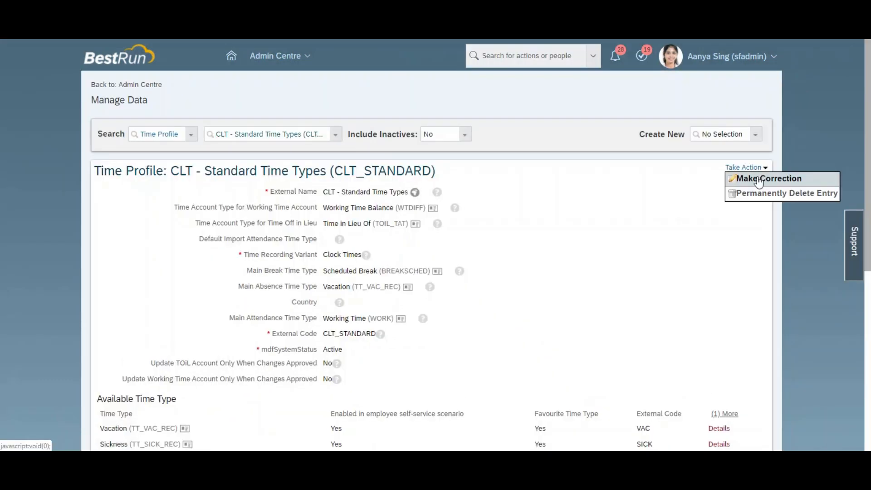
left_click(762, 177)
scroll(540, 253, "down", 5)
scroll(539, 252, "up", 4)
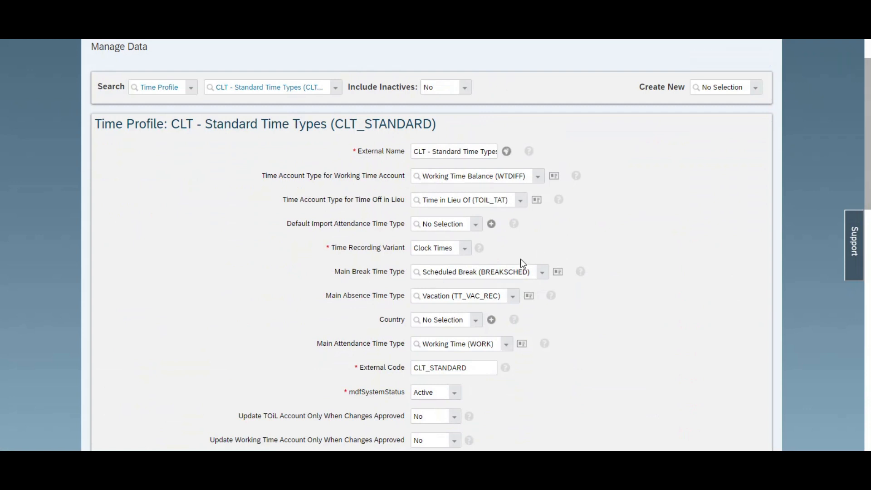
scroll(430, 245, "down", 3)
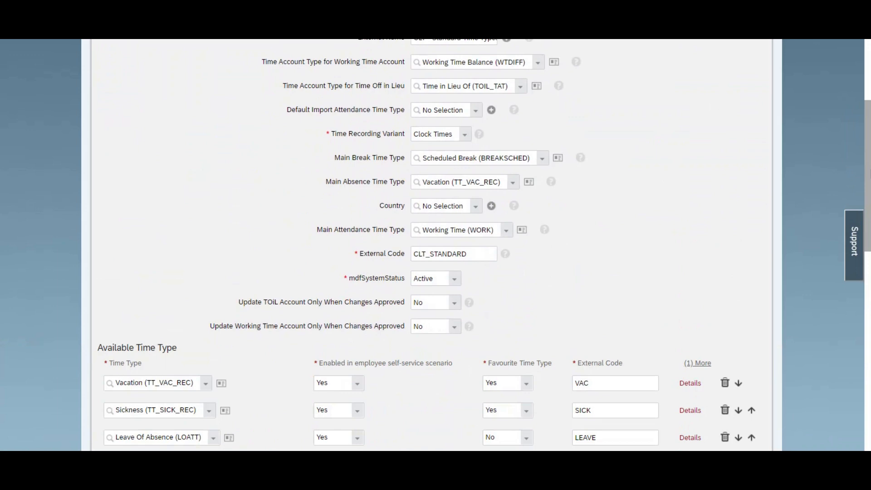
- Create a new time type from the empty Available Time Type row, name it "Dynamic Break" and copy the name
scroll(431, 245, "down", 12)
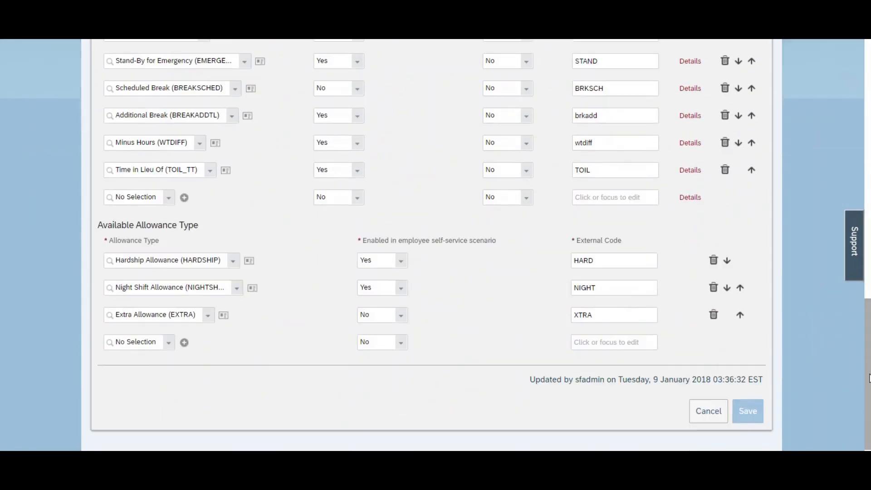
scroll(431, 245, "up", 4)
scroll(431, 245, "down", 3)
scroll(431, 244, "down", 1)
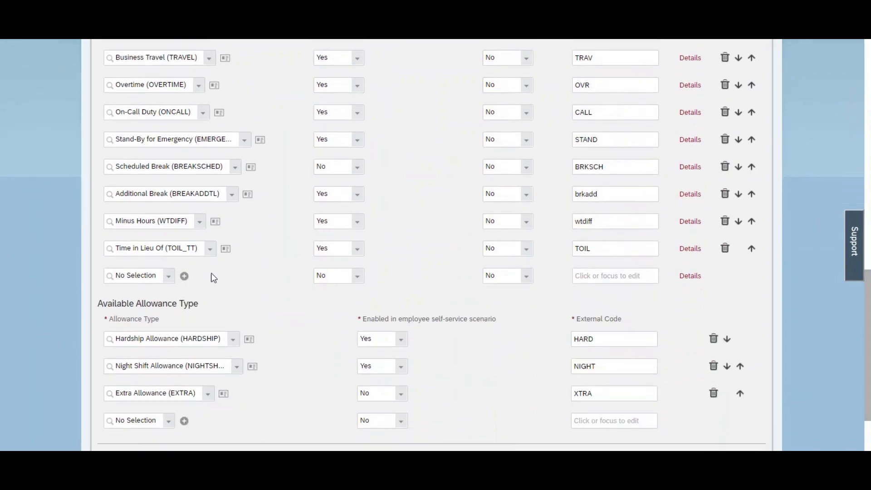
left_click(184, 276)
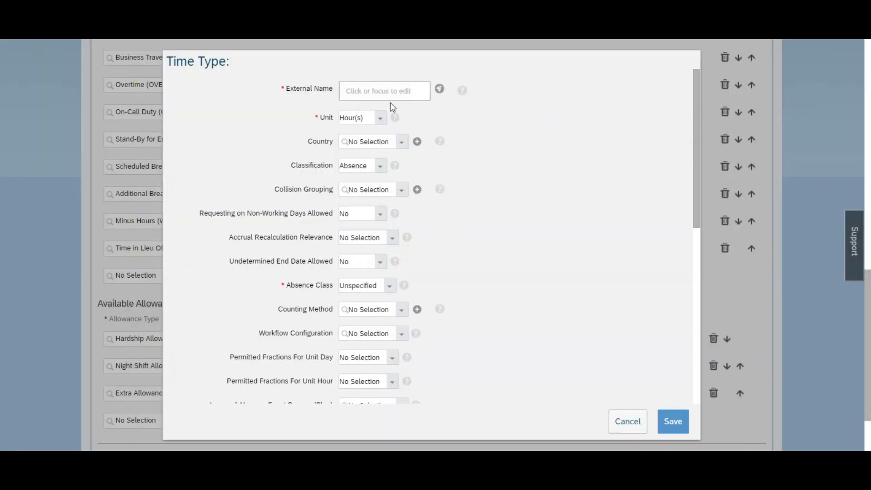
left_click(385, 91)
type("D")
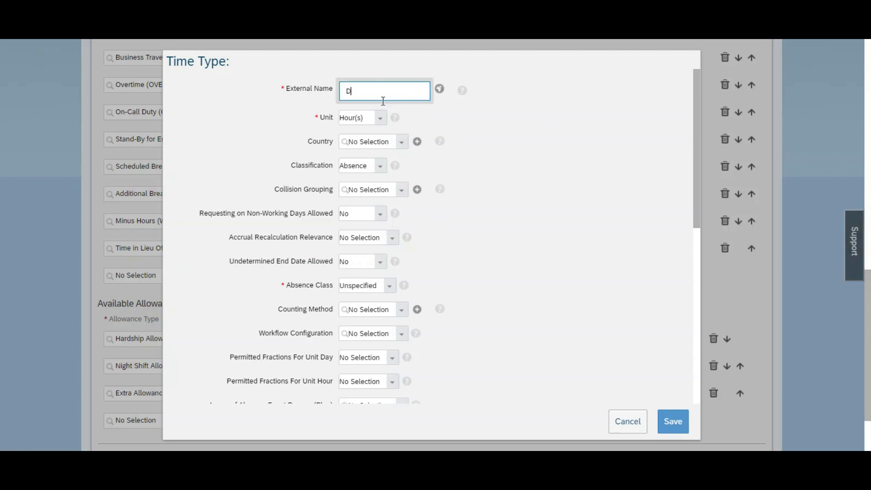
type("ynamic Bea")
key("ctrl+a")
key("ctrl+c")
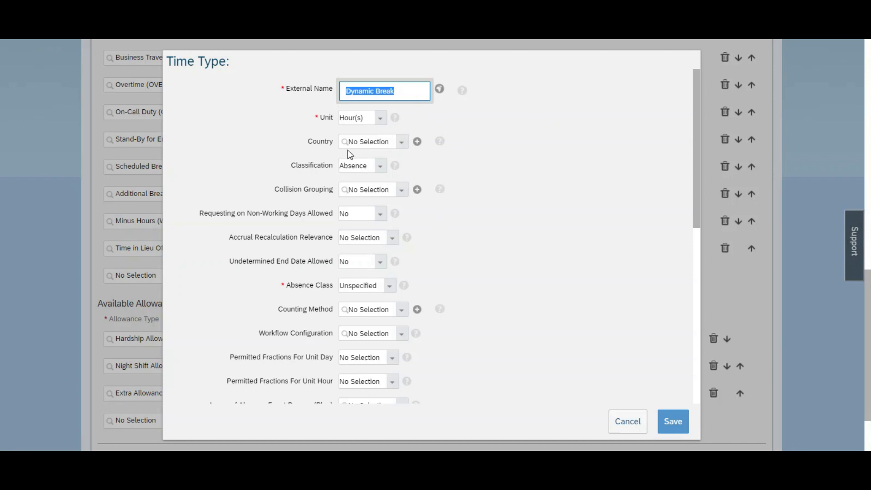
- Classify the new time type as Break, give it the external code Dy_BRK, save it and close its summary
left_click(381, 166)
left_click(358, 228)
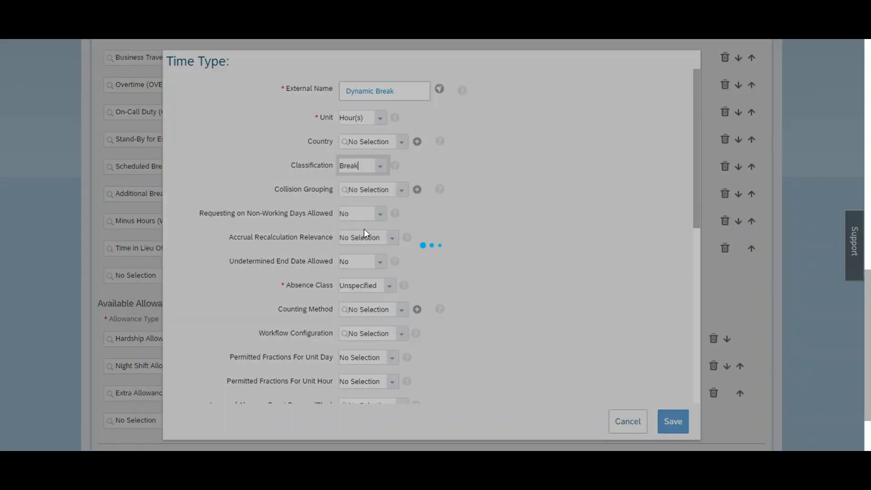
left_click(449, 286)
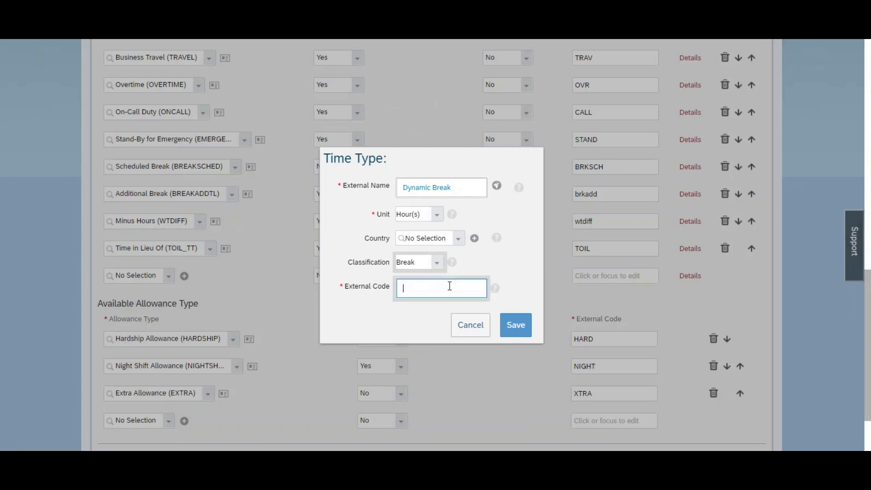
type("Dy_BRK")
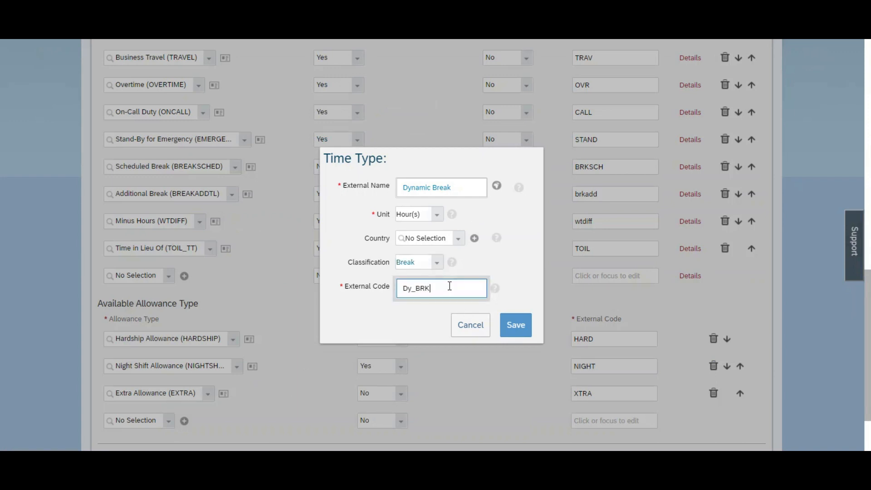
left_click(513, 326)
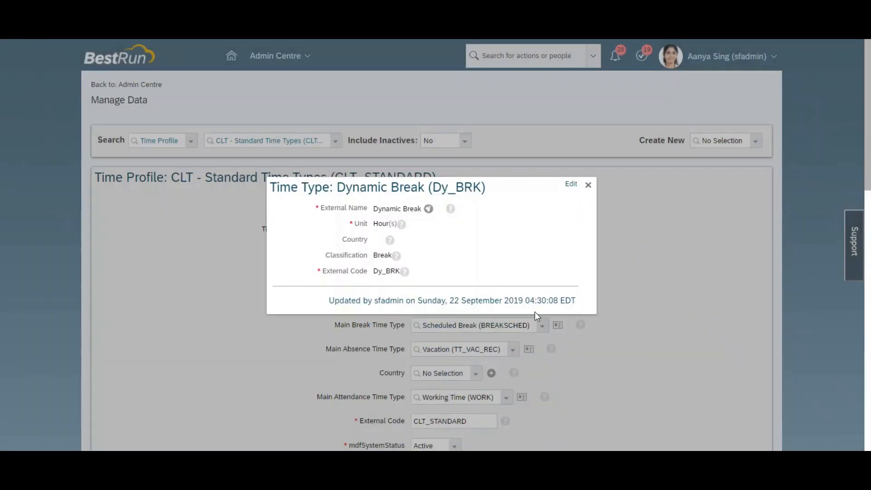
left_click(588, 186)
- Add Dynamic Break (Dy_BRK) to the available time types with the employee self-service scenario set to No
scroll(367, 345, "down", 10)
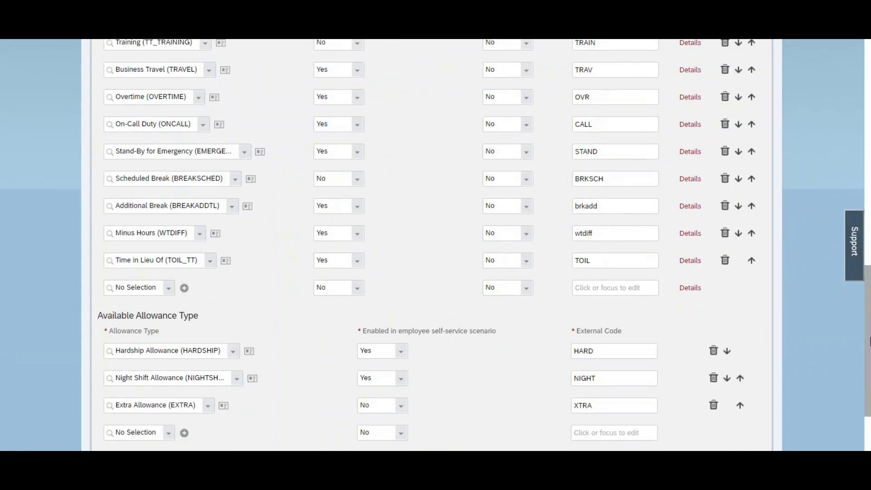
left_click(136, 287)
type("Dynamic Break")
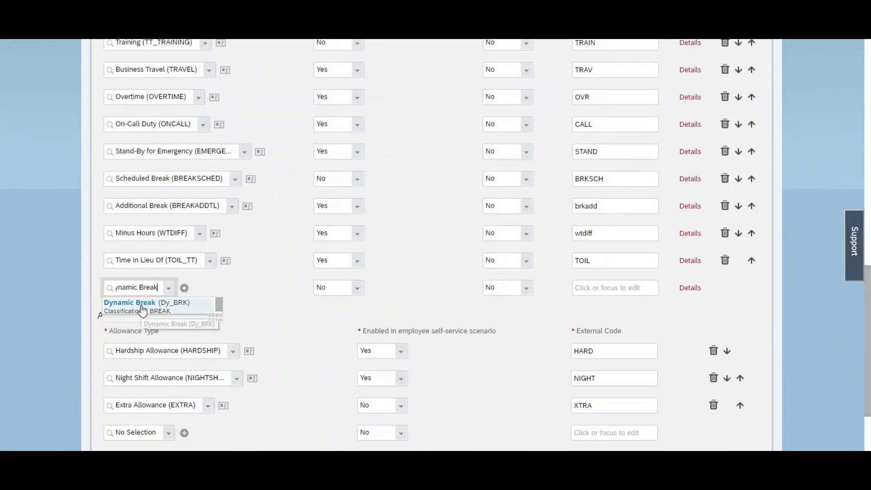
left_click(164, 305)
left_click(358, 290)
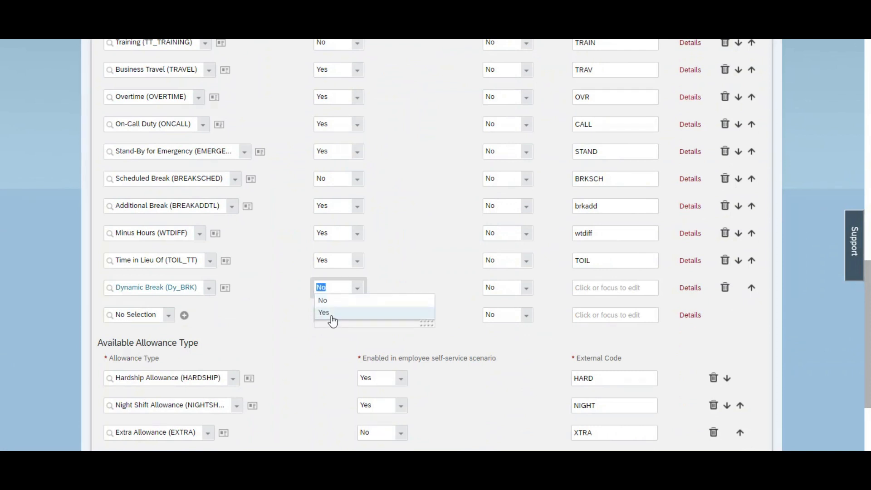
left_click(331, 312)
left_click_drag(867, 319, 869, 340)
left_click(357, 245)
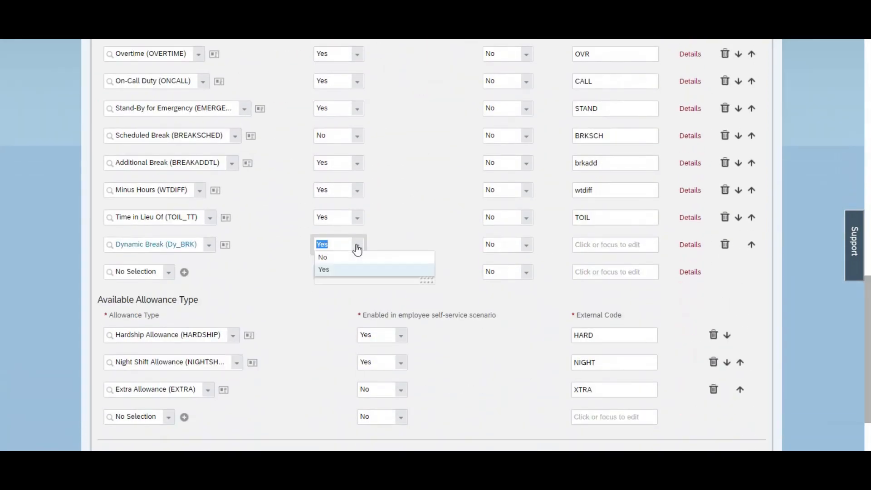
left_click(334, 263)
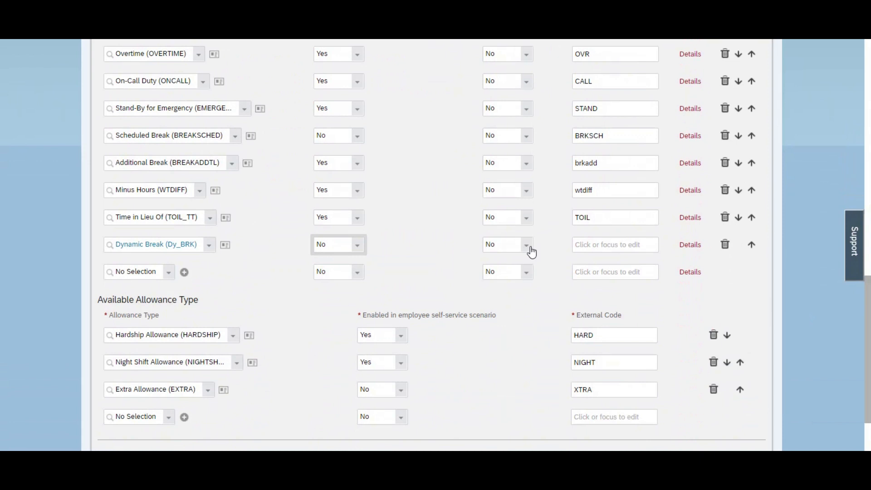
- Enter Dynamic_Break as the external code of the Dynamic Break row in the available time types
left_click(622, 242)
key("ctrl+v")
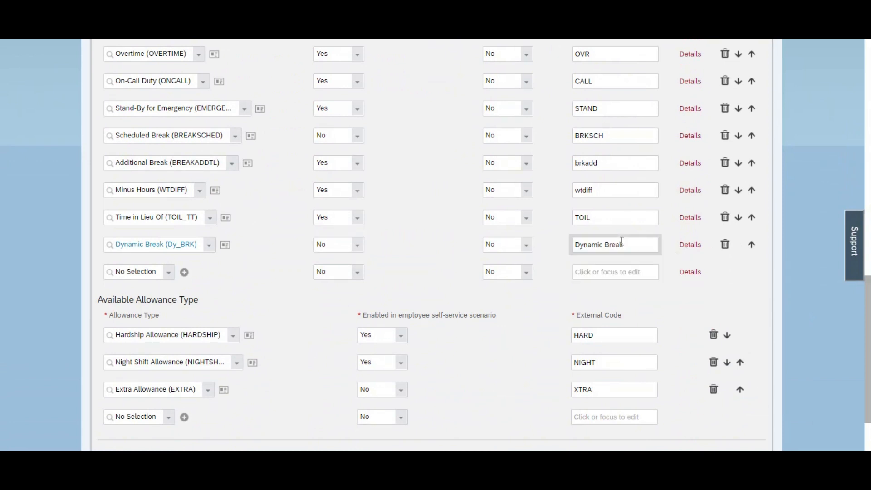
left_click(607, 244)
key("BackSpace")
type("_")
scroll(816, 268, "up", 7)
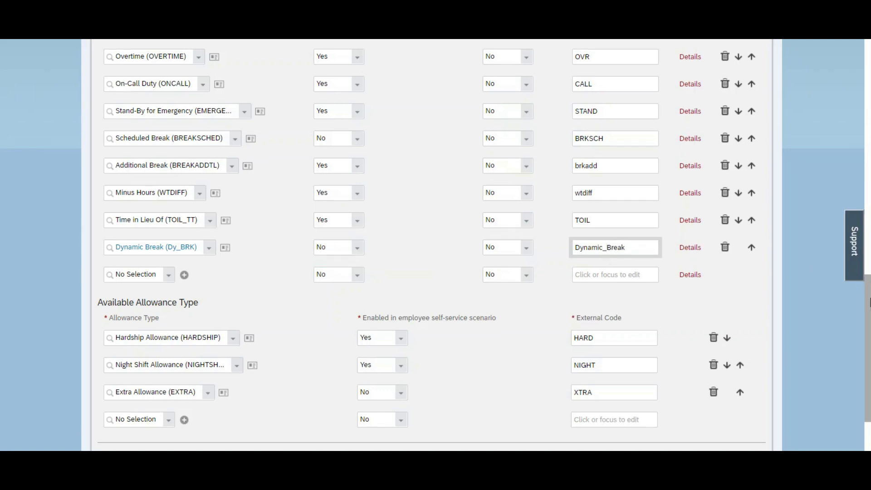
scroll(851, 152, "up", 2)
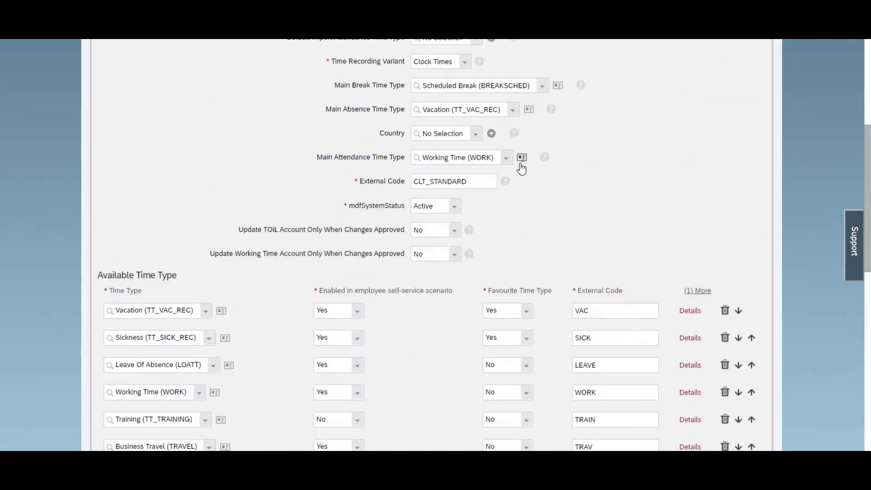
left_click(477, 109)
key("ctrl+v")
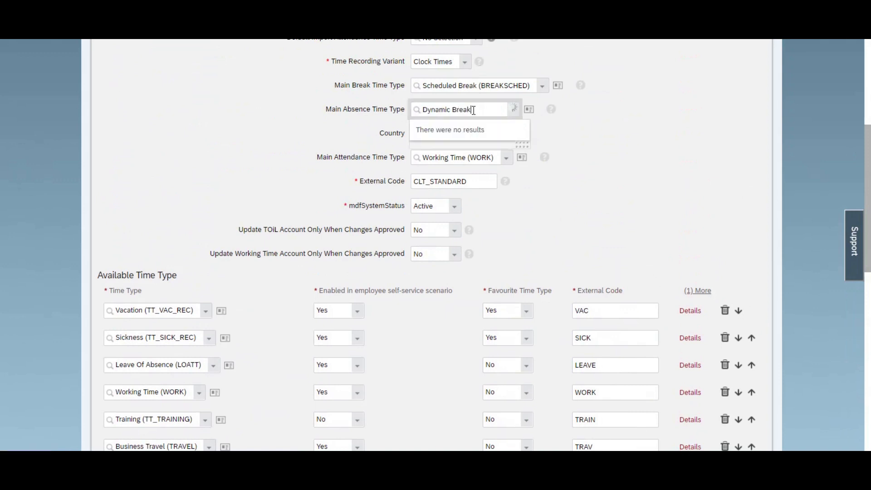
left_click(628, 132)
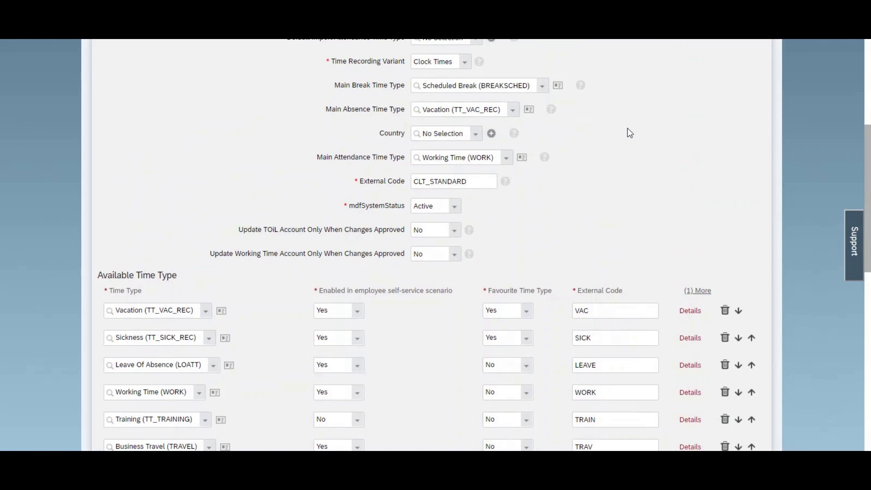
- Set the main break time type to Dynamic Break (Dy_BRK) and save the CLT_STANDARD time profile
left_click(436, 85)
key("ctrl+v")
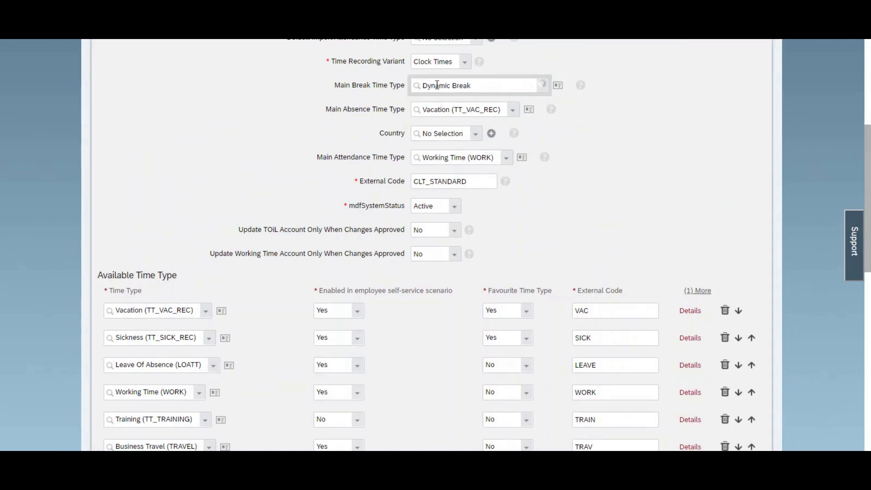
left_click(458, 101)
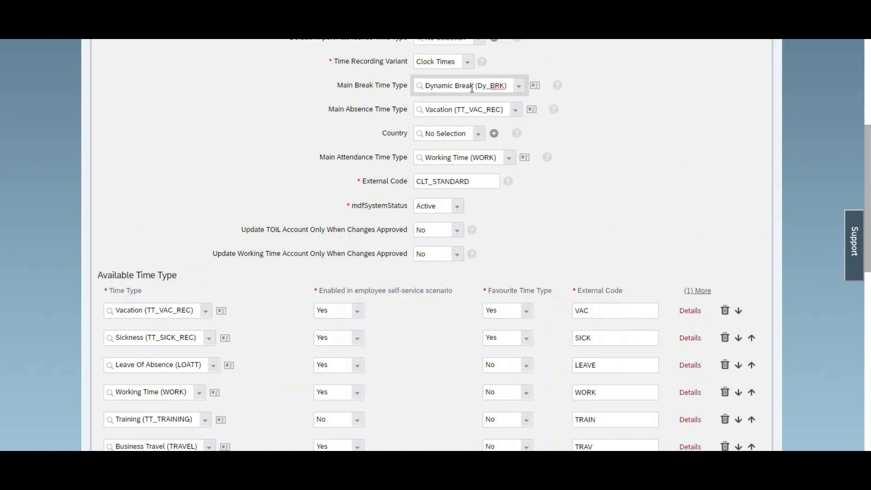
scroll(472, 88, "down", 12)
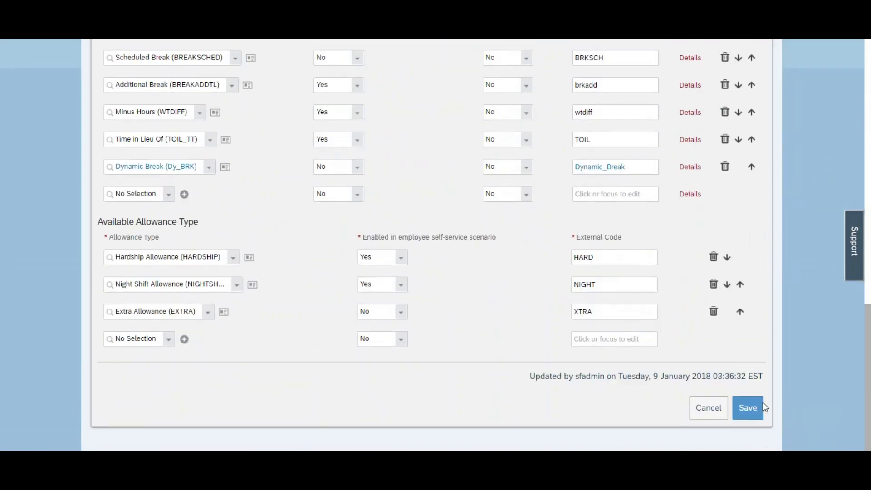
left_click(747, 407)
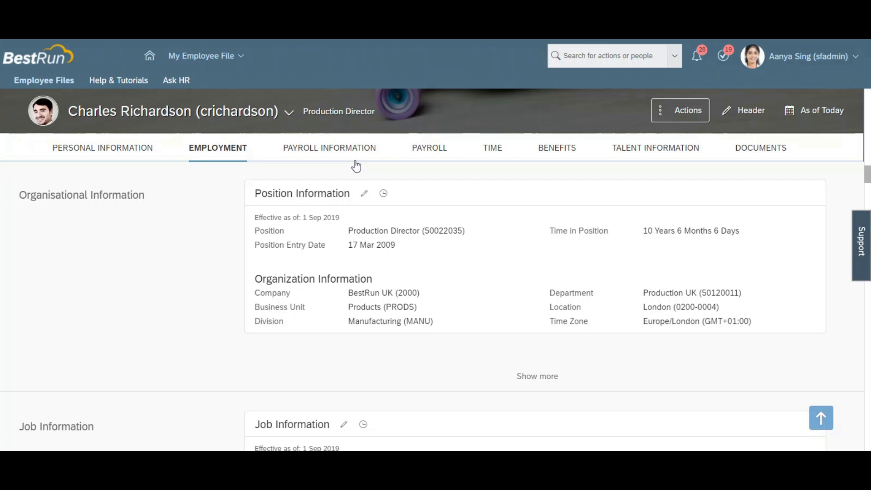
- Edit the 01 Sep 2019 record in the employee's job information history and set its work pattern to CLT_NORM2
left_click(383, 196)
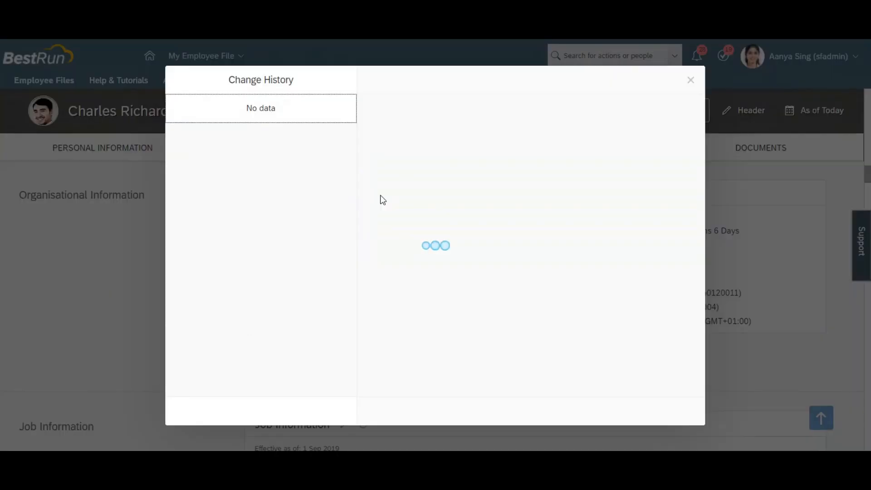
left_click_drag(701, 159, 701, 362)
left_click(688, 414)
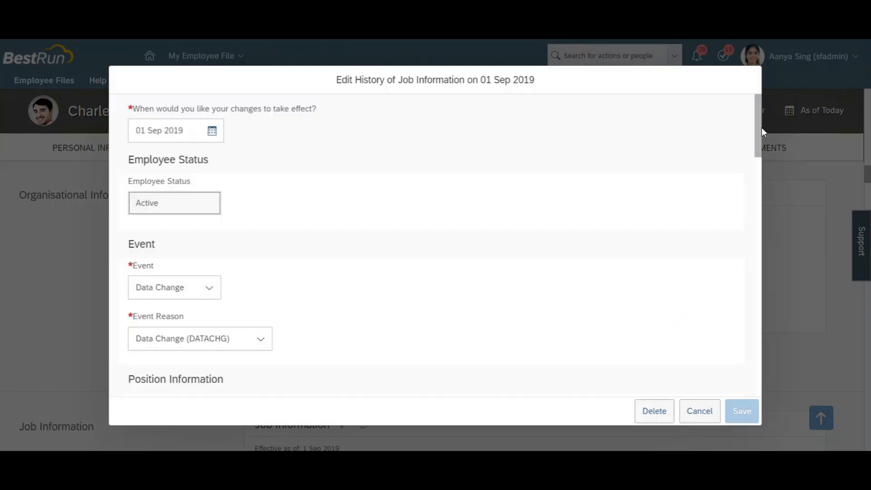
left_click_drag(761, 131, 755, 369)
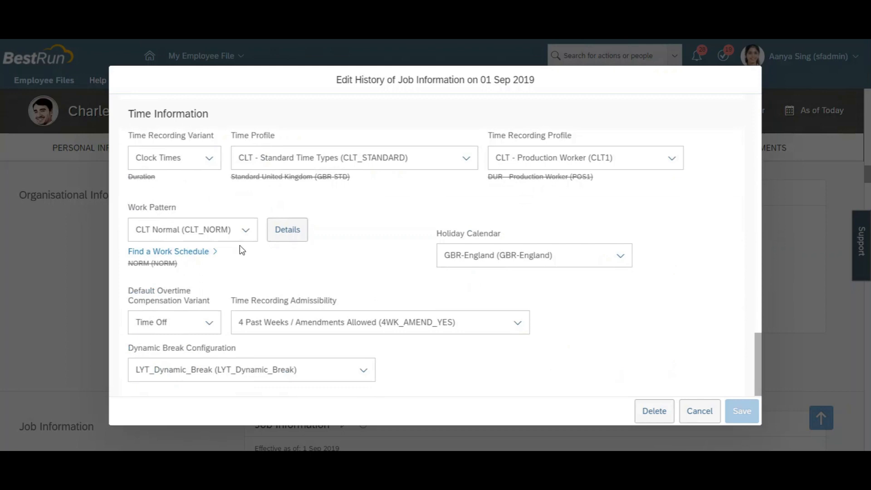
left_click(224, 235)
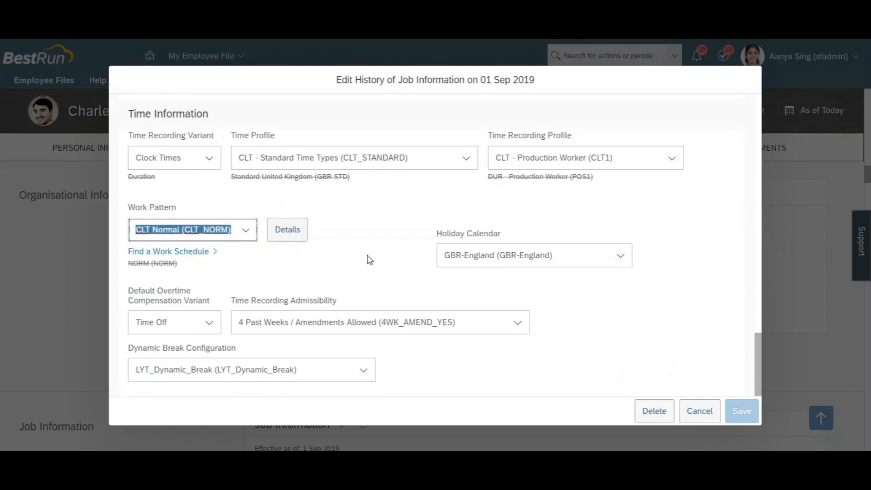
type("CLT_NORM2")
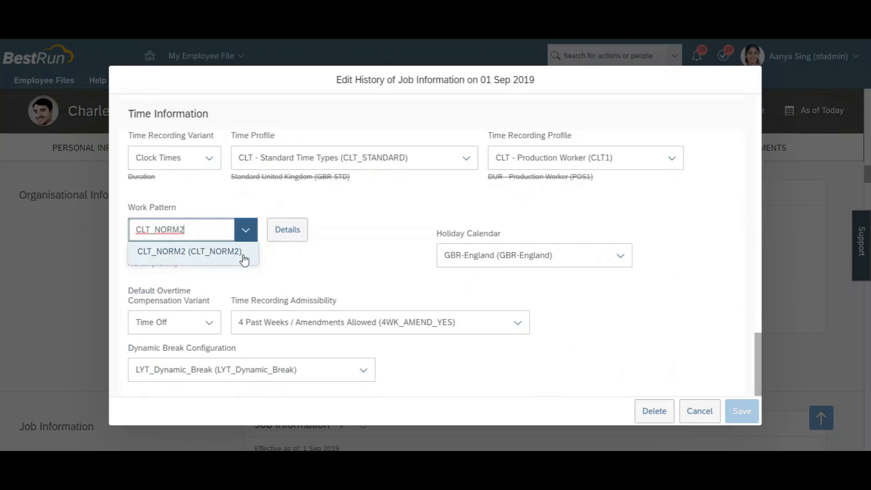
left_click(244, 259)
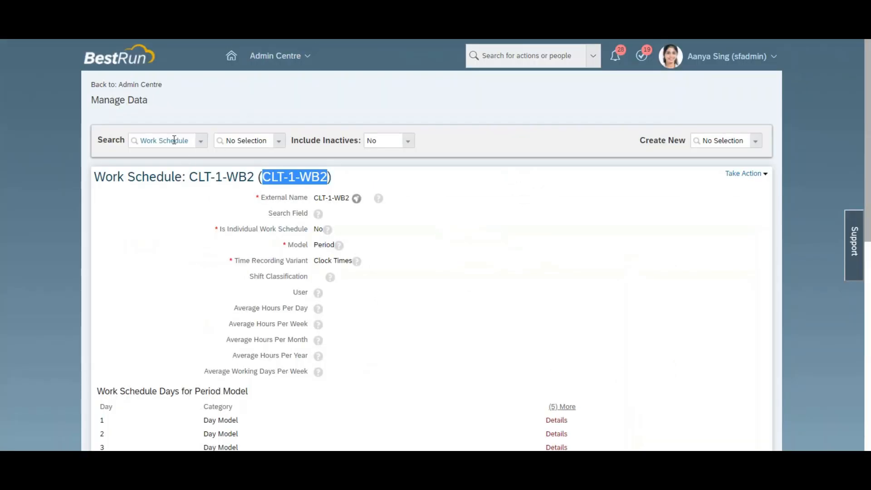
- Switch to Manage Data and open the CLT_NORM2 work schedule
left_click(174, 140)
left_click(242, 141)
type("CLT-NORM2")
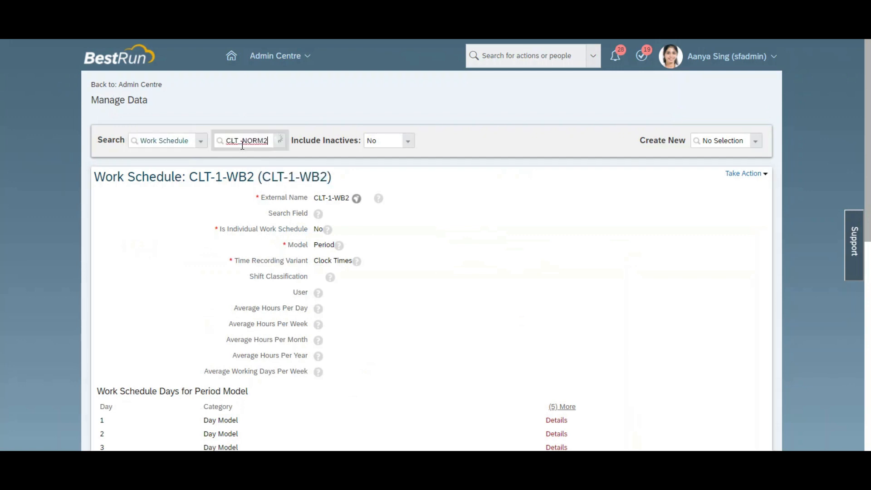
left_click(249, 154)
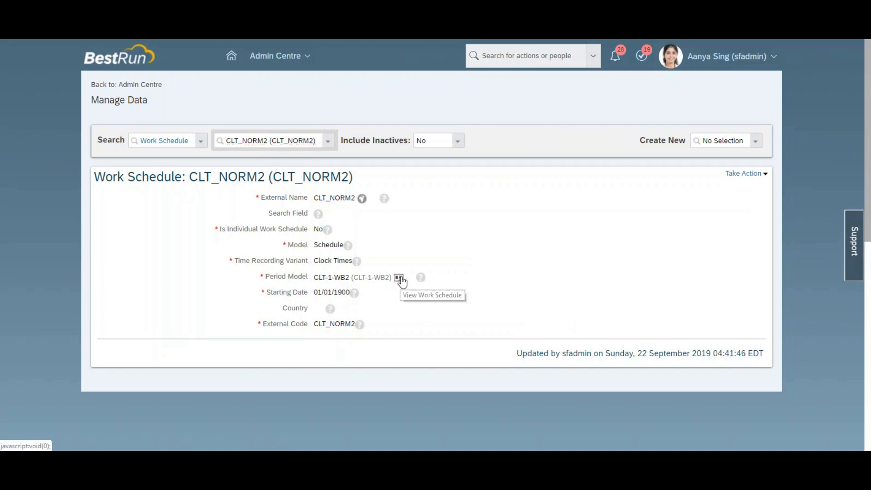
- View the CLT-1-WB2 period model of the work schedule and open the day model assigned to day 1
left_click(398, 278)
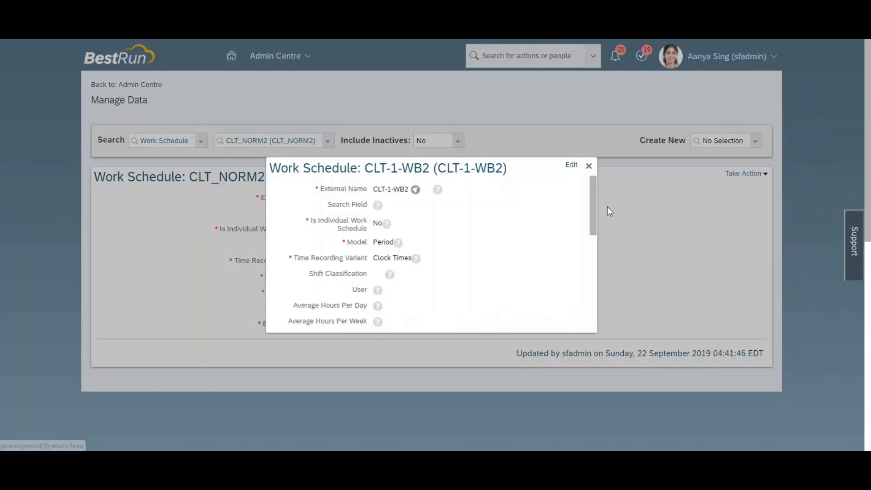
left_click_drag(594, 200, 594, 278)
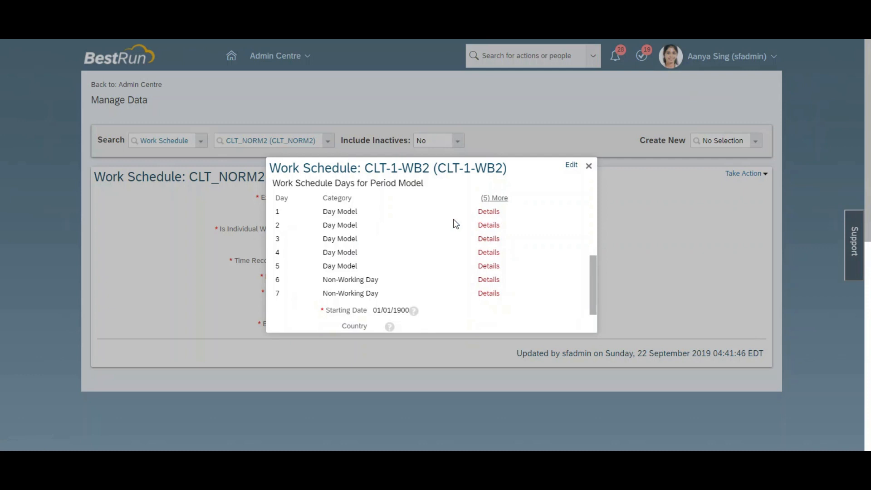
left_click(488, 212)
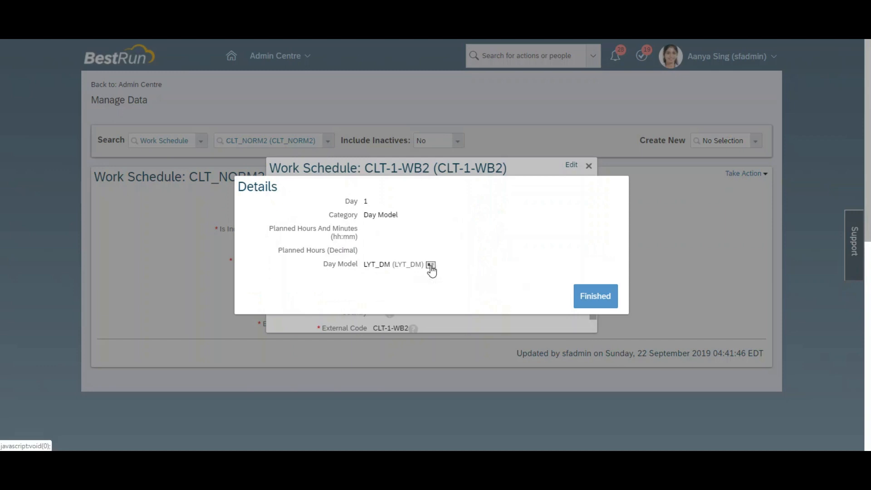
left_click(430, 265)
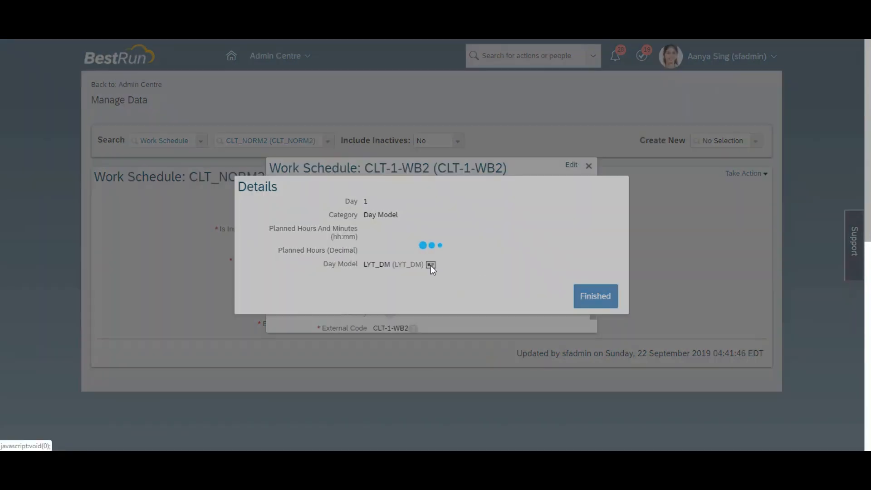
- Examine the segments and planned hours of the LYT_DM day model and close the work schedule details
left_click_drag(636, 224, 636, 226)
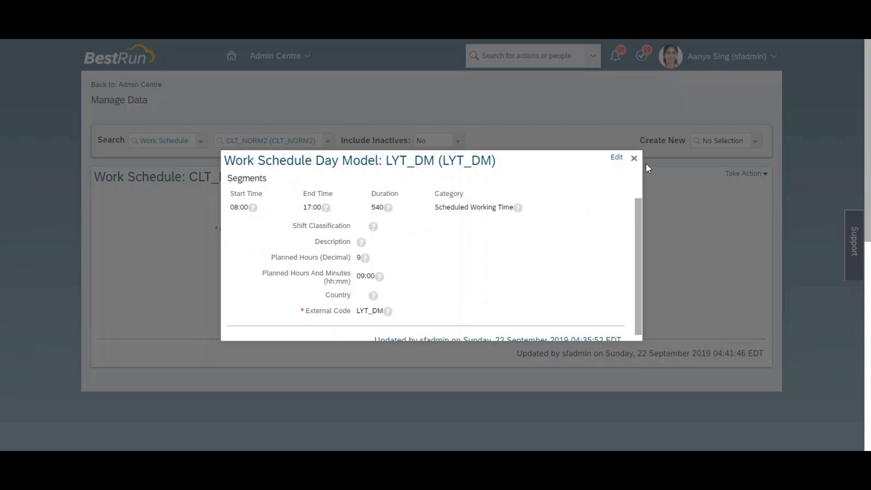
left_click(634, 158)
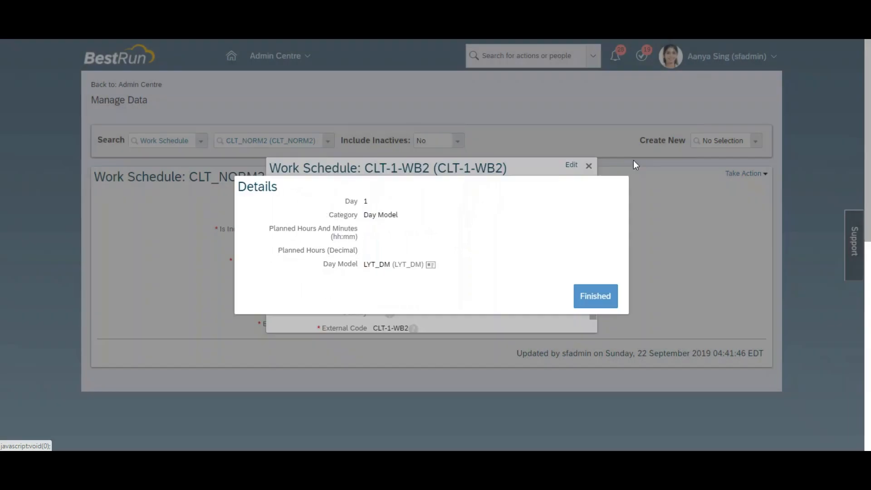
left_click(596, 298)
left_click(589, 166)
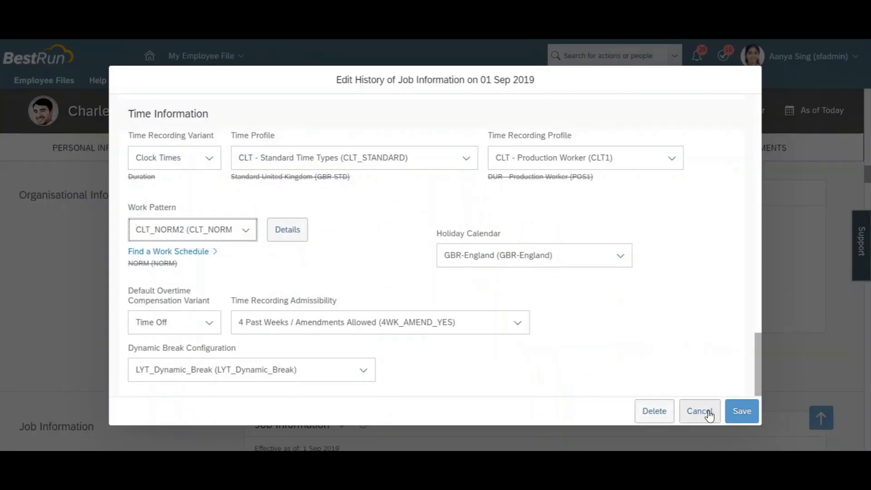
- Save the edited 01 Sep 2019 job information record and open the employee's time sheet for 22 - 28 September 2019
left_click(741, 410)
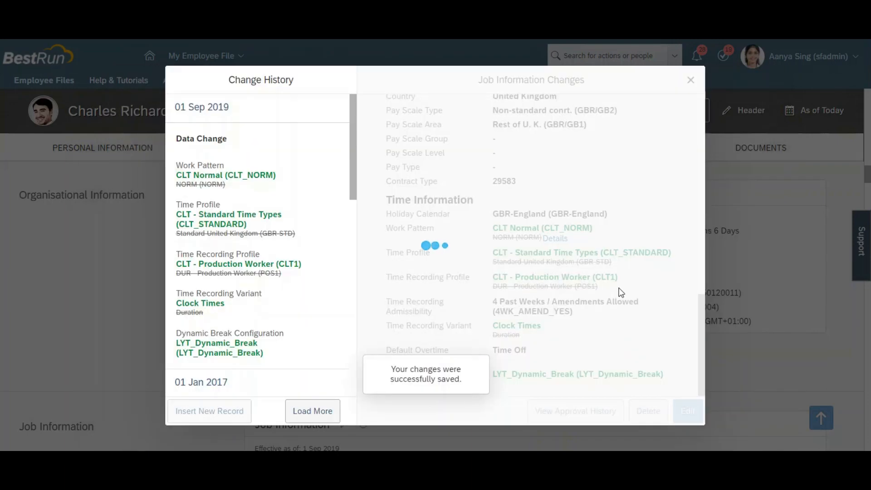
left_click(690, 81)
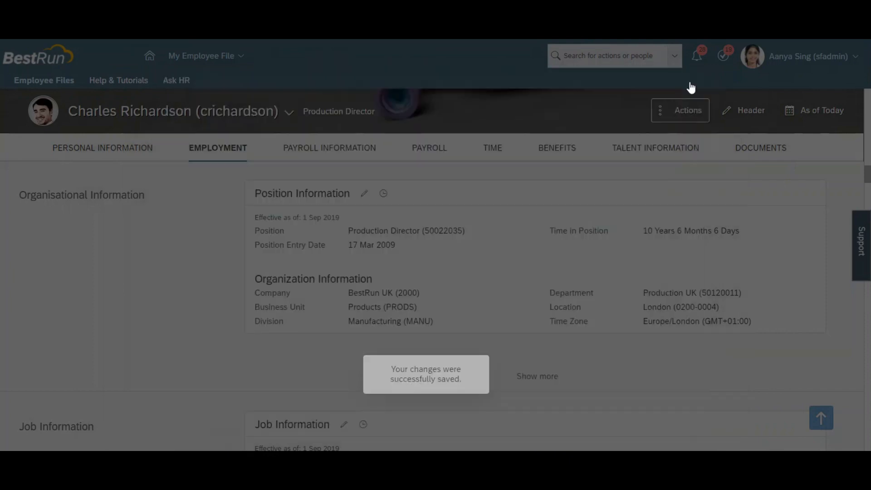
left_click(491, 152)
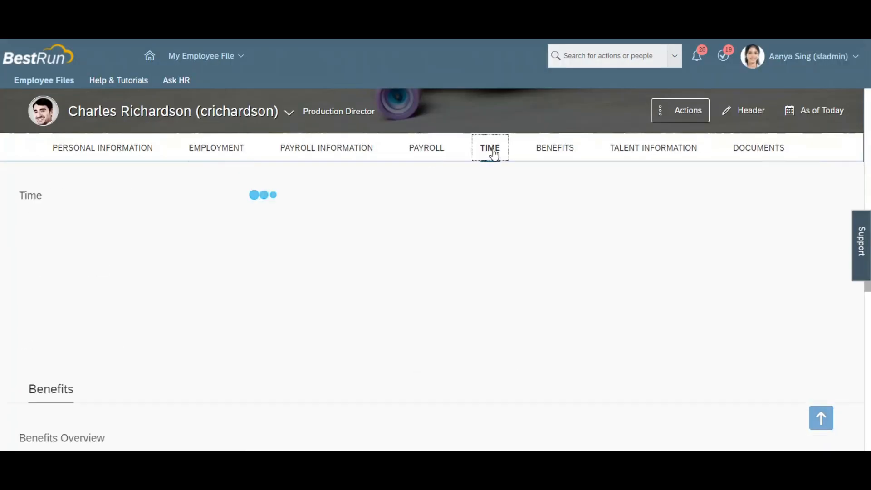
left_click(274, 320)
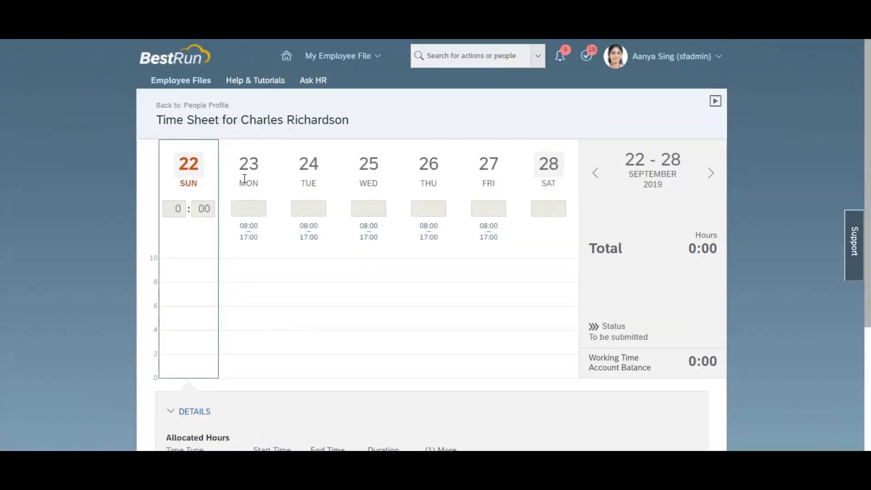
- Record Monday 23's planned working time, review the generated dynamic breaks, and revert the time sheet changes
left_click(250, 229)
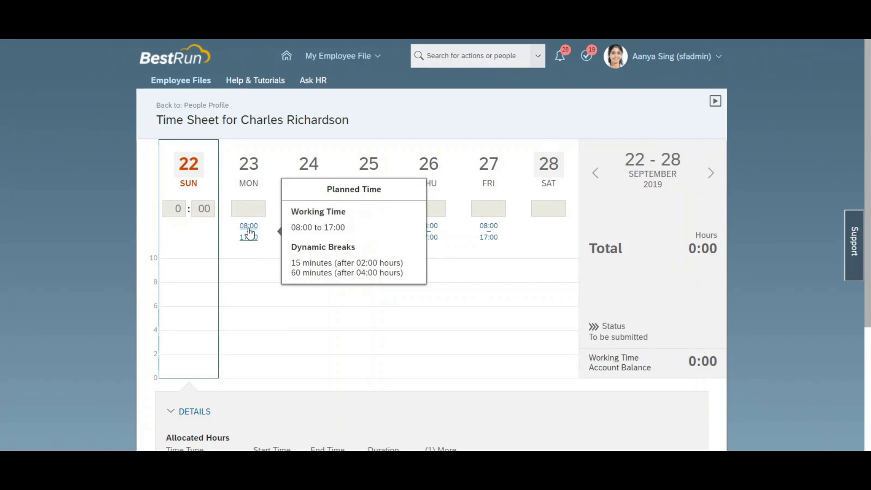
left_click(249, 232)
scroll(868, 180, "down", 1)
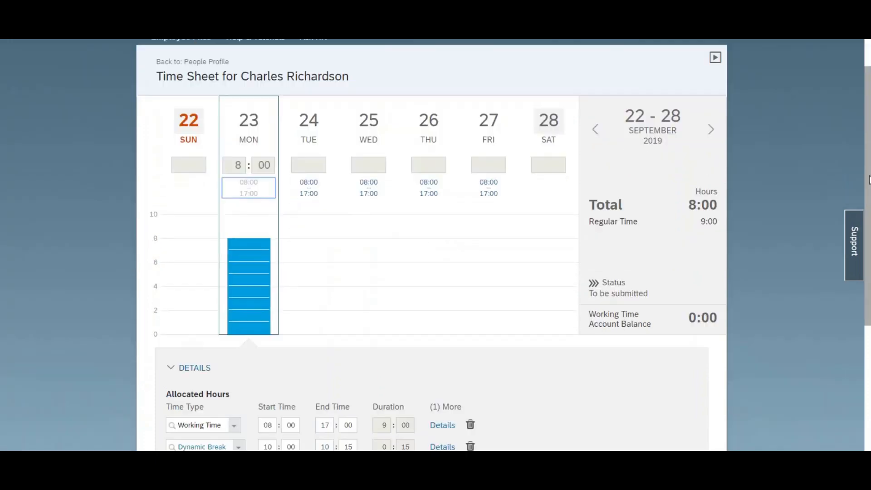
scroll(868, 180, "down", 4)
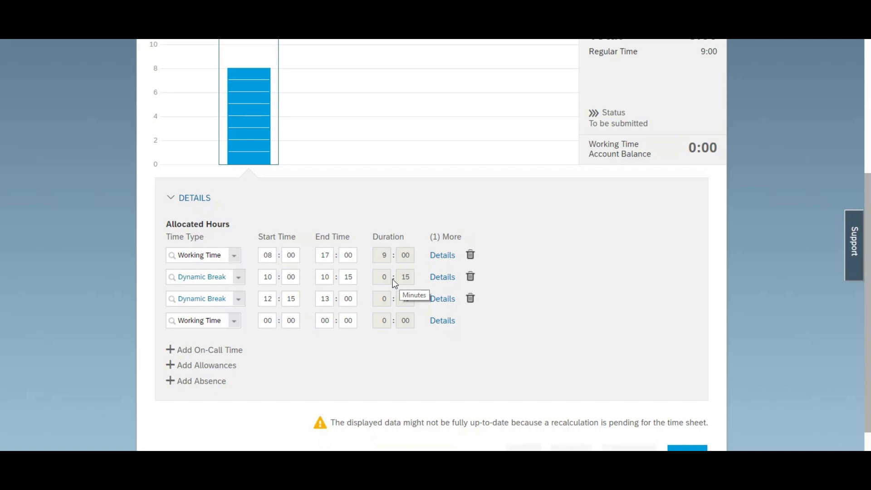
mouse_move(261, 142)
left_click_drag(867, 297, 867, 317)
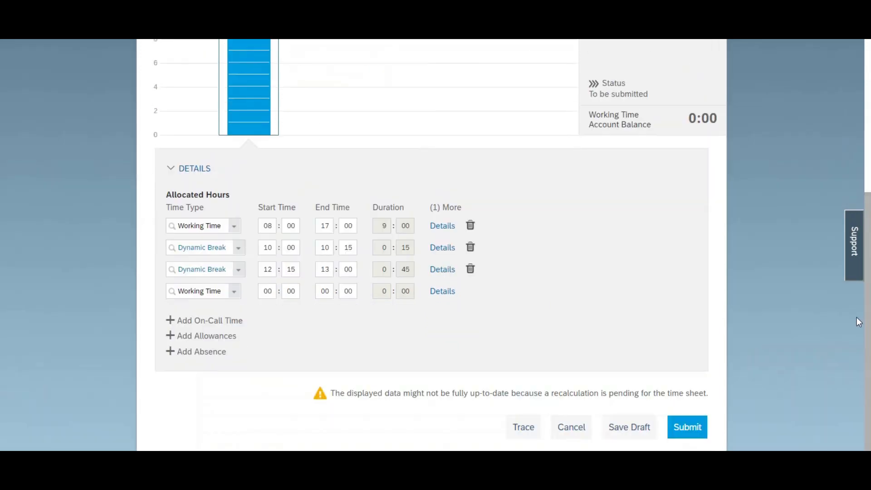
left_click(575, 431)
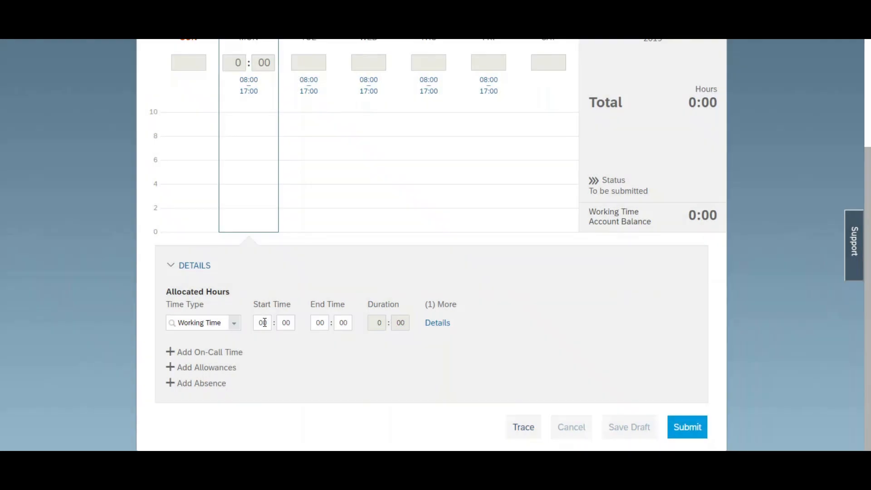
- Enter working time from 06:00 to 13:00 for Monday 23 in the time sheet
left_click(265, 322)
type("08")
key("Tab")
type("00")
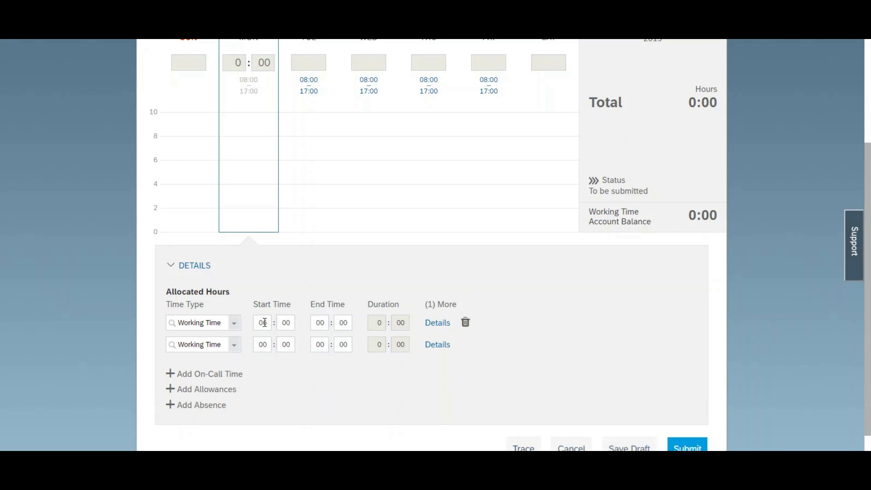
left_click(320, 322)
type("13")
key("Tab")
type("00")
left_click(582, 322)
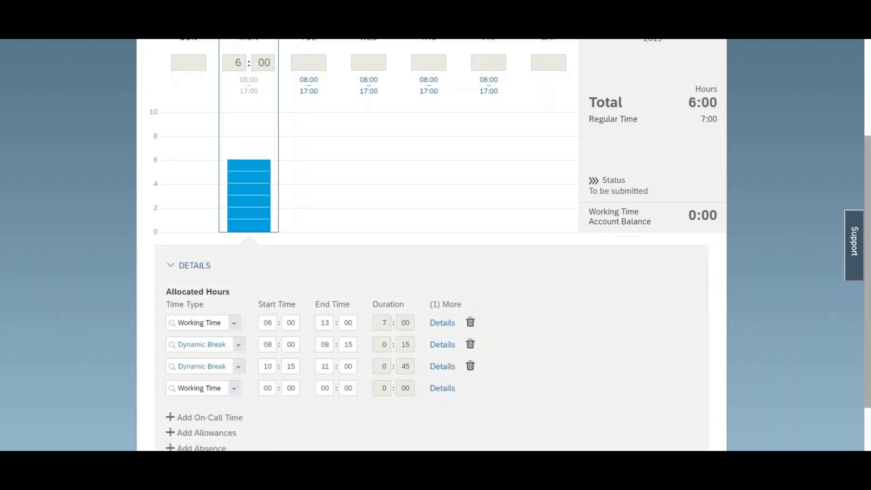
- Review the dynamic breaks generated for the 06:00 to 13:00 entry and revert the changes
left_click_drag(867, 298, 869, 343)
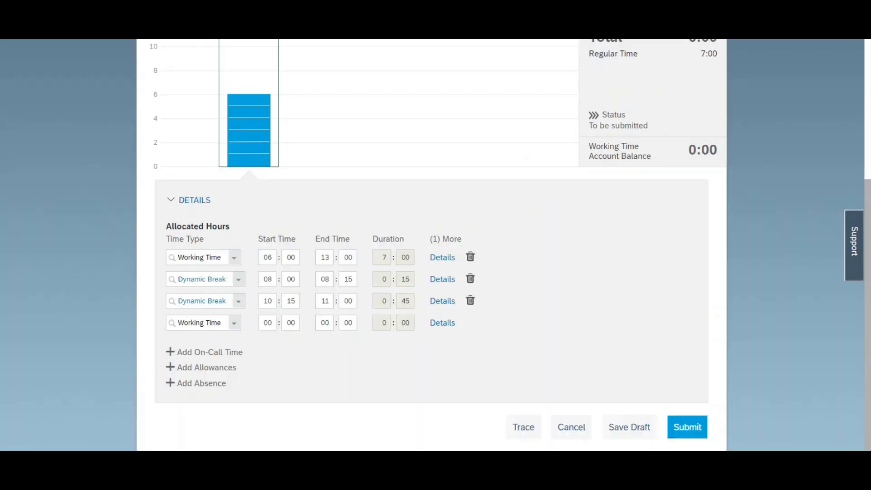
scroll(451, 290, "down", 1)
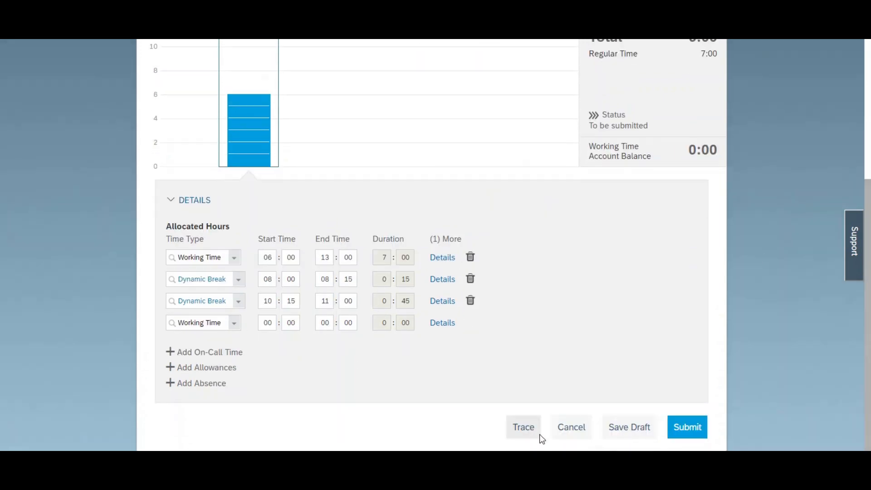
left_click(569, 430)
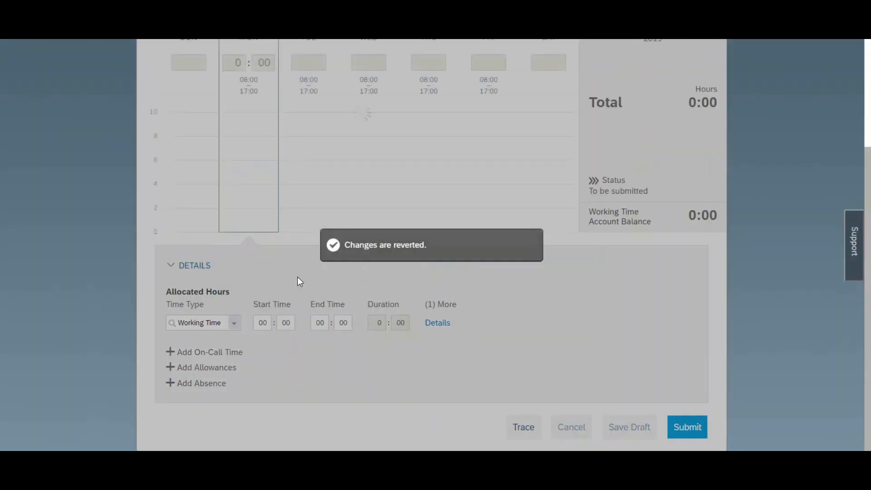
- Enter a first working time record from 08:00 to 09:00 for Monday 23
left_click(266, 323)
type("08")
left_click(284, 322)
type("00")
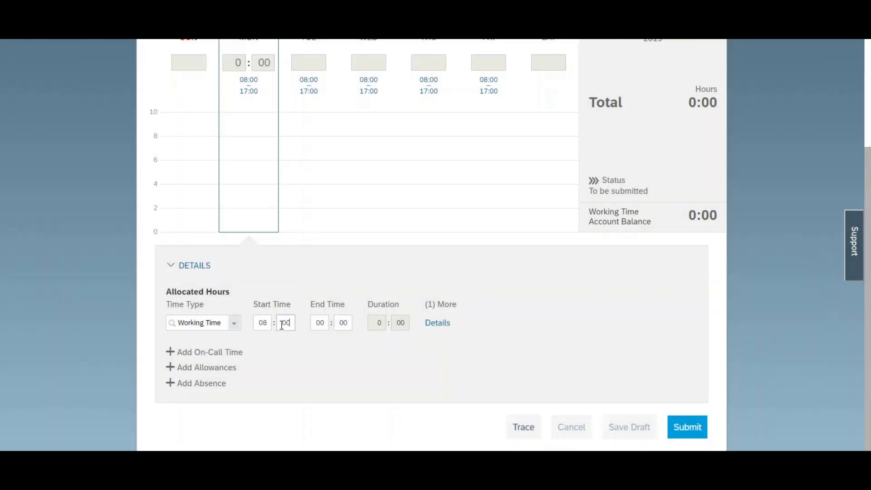
left_click(323, 325)
left_click(324, 301)
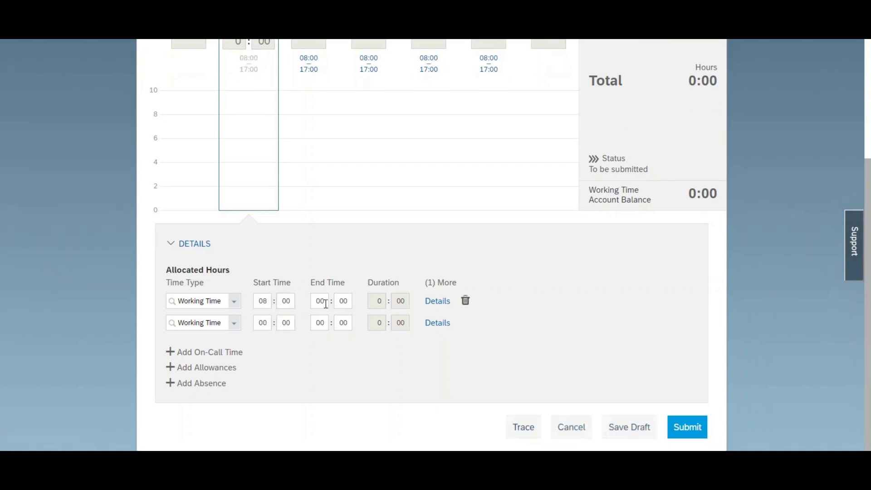
type("09:00")
- Add a second working time record from 10:00 to 17:00 for Monday 23 and review the generated dynamic breaks
left_click(263, 323)
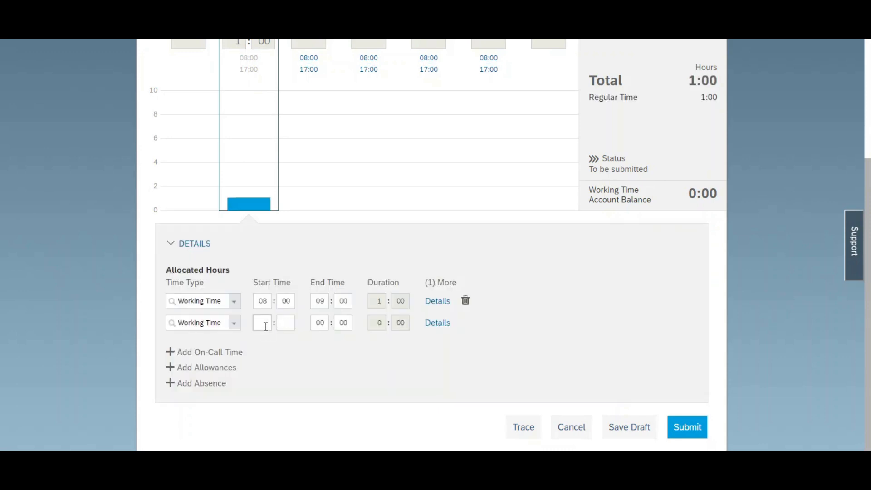
type("18")
left_click(285, 325)
type("00")
left_click(323, 323)
type("17:")
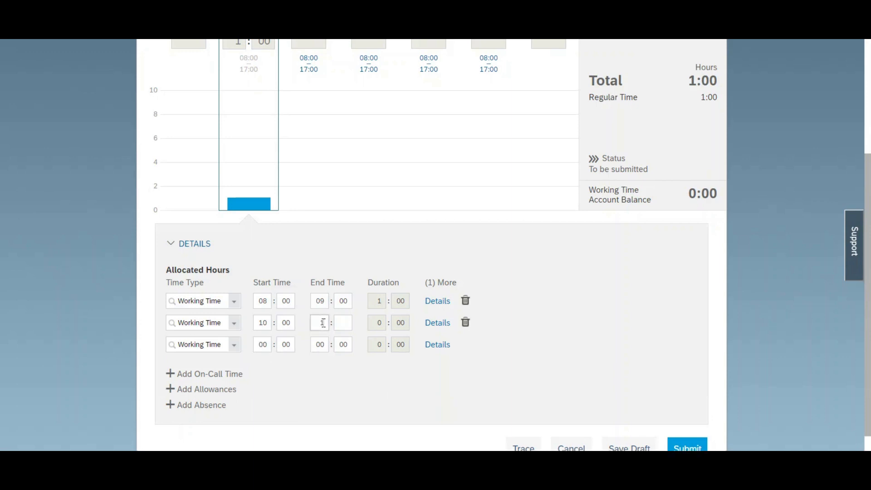
type("00")
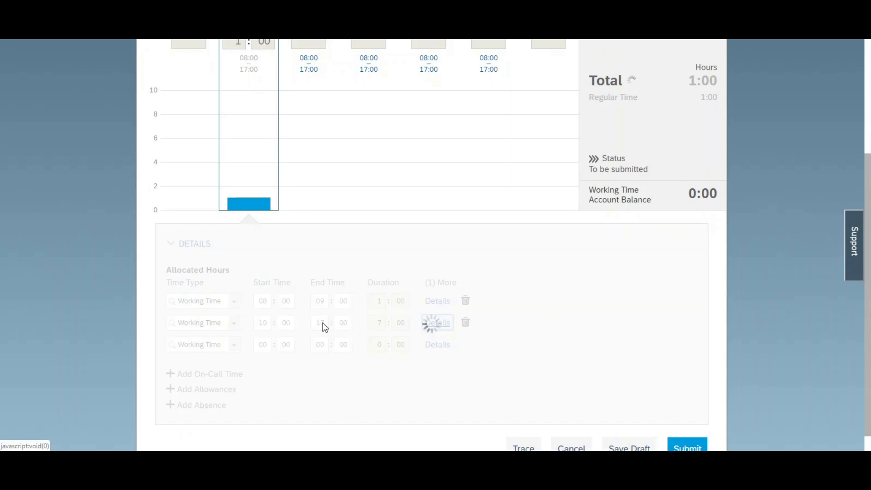
scroll(721, 269, "down", 1)
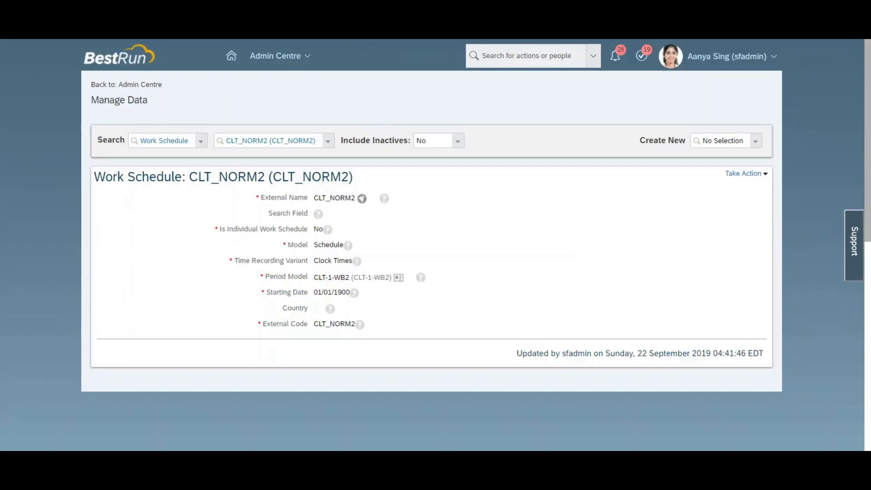
- Switch to Manage Data and open the LYT_Dynamic_Break dynamic break configuration for correction
double_click(314, 176)
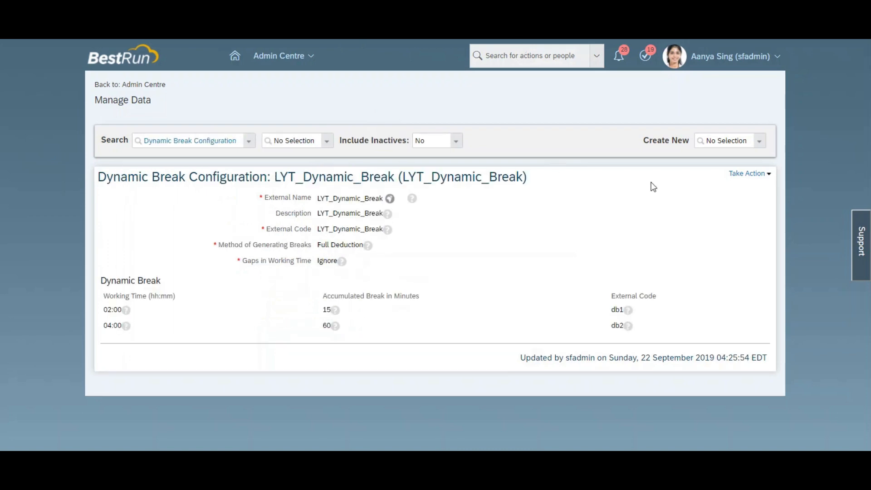
left_click(743, 175)
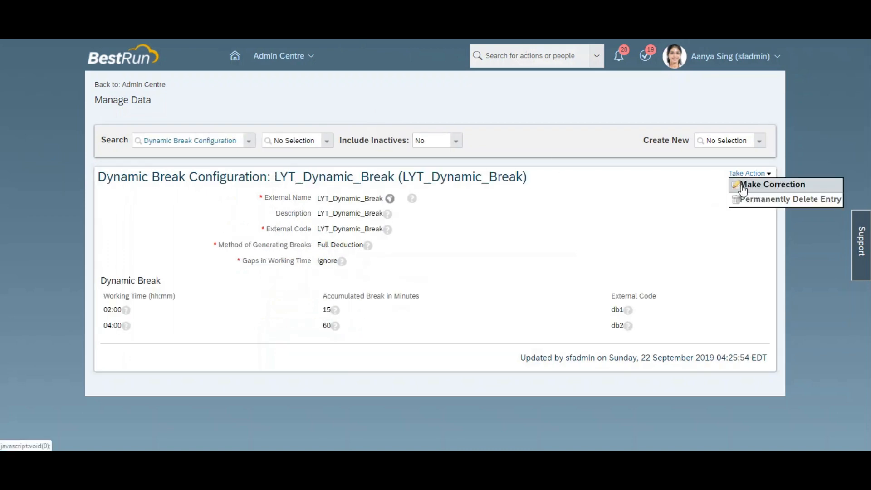
left_click(741, 184)
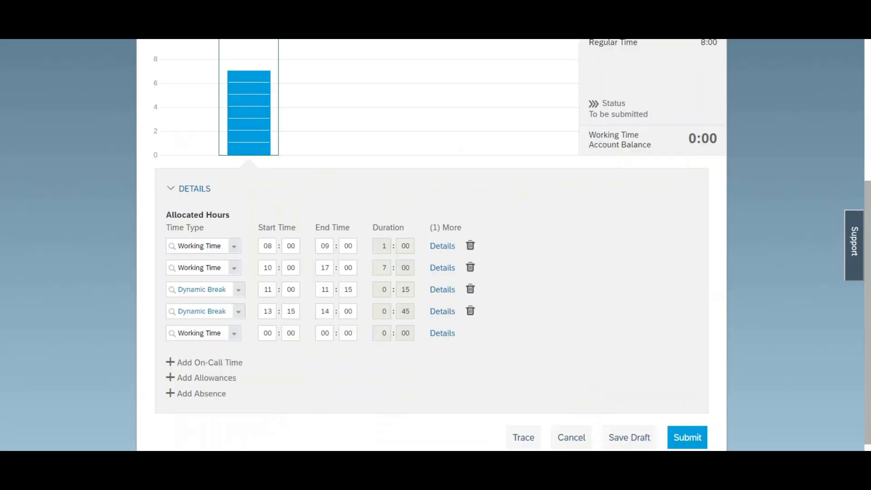
- Return from the time sheet to the employee's people profile, discarding the unsaved entries
scroll(431, 245, "up", 4)
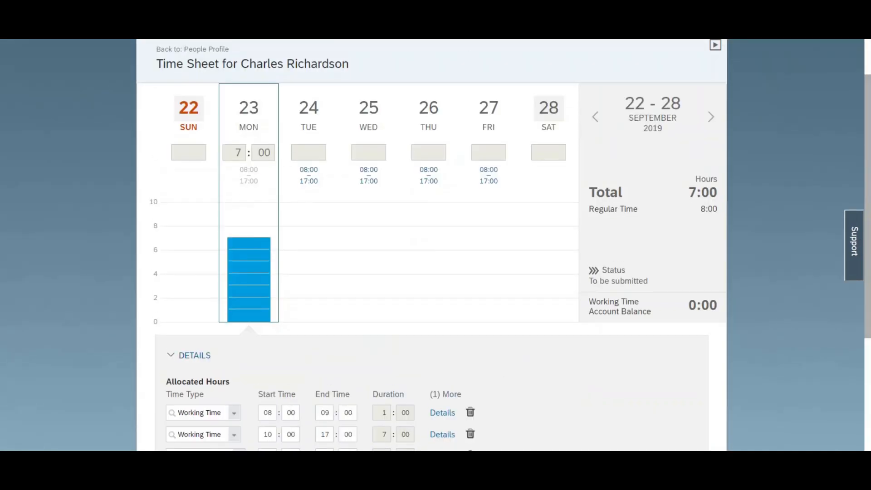
left_click(203, 50)
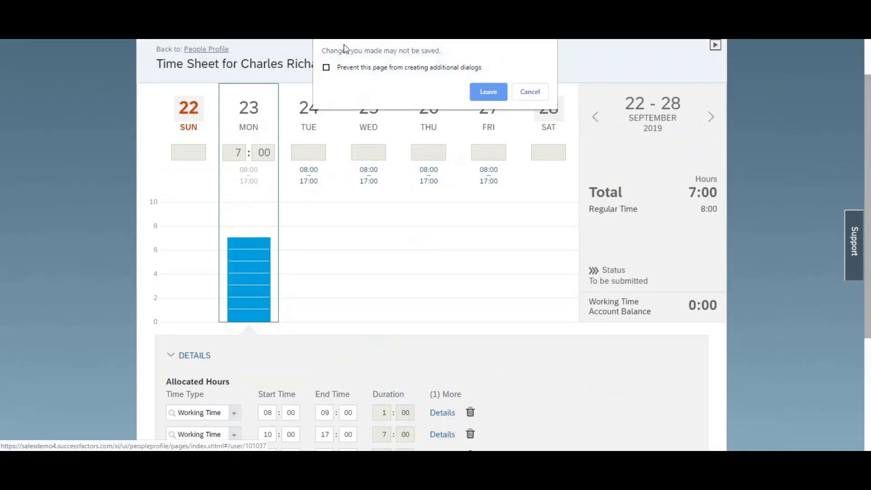
left_click(488, 91)
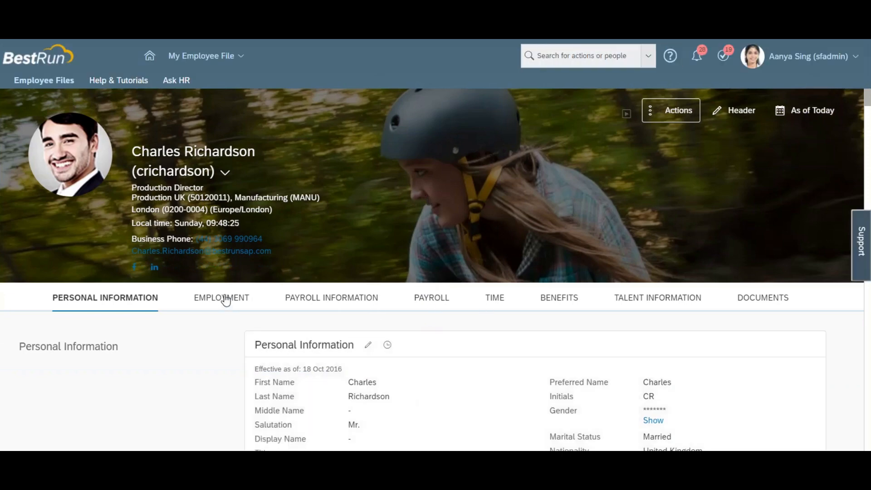
- Open the employee's job information change history and start editing the record effective 01 Sep 2019
left_click(225, 297)
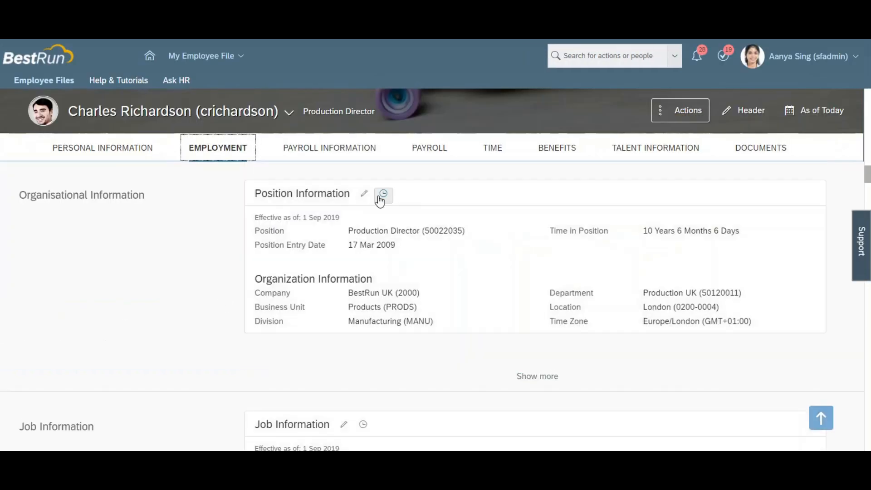
left_click(383, 193)
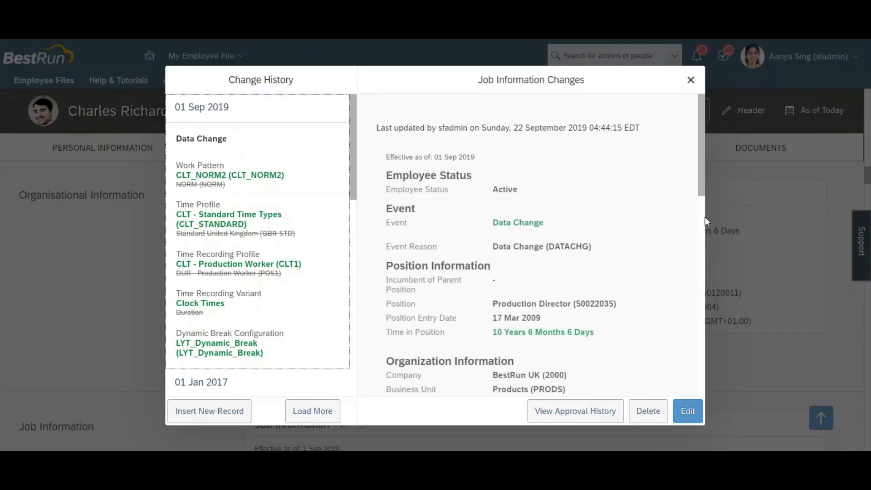
left_click_drag(703, 188, 703, 366)
scroll(699, 366, "down", 2)
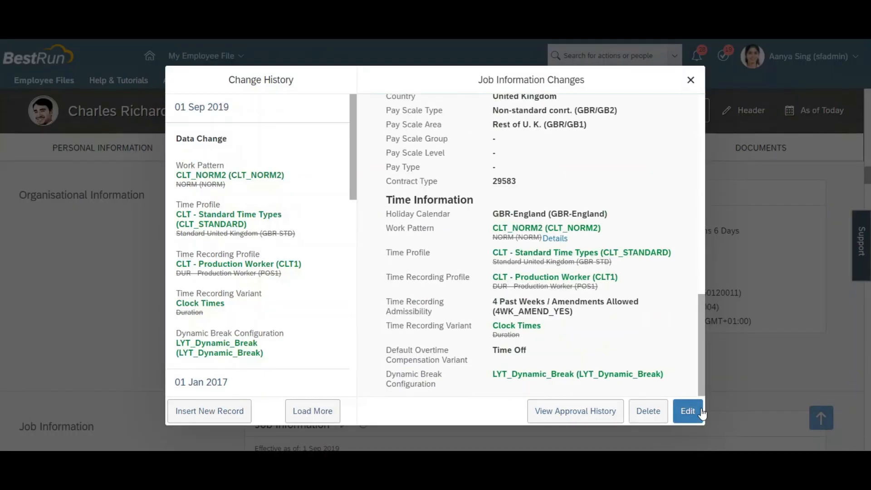
left_click(690, 413)
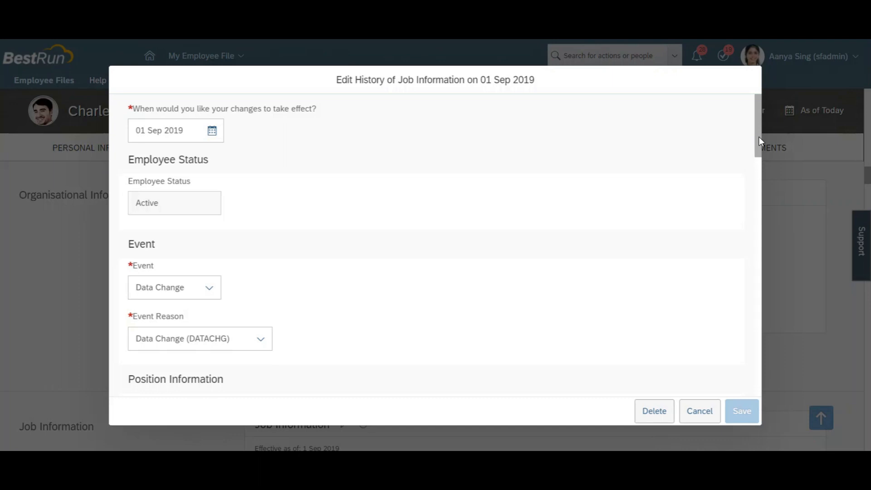
- Clear the Dynamic Break Configuration assignment in the employee's time information and save the job information record
left_click_drag(758, 137, 756, 388)
left_click(334, 364)
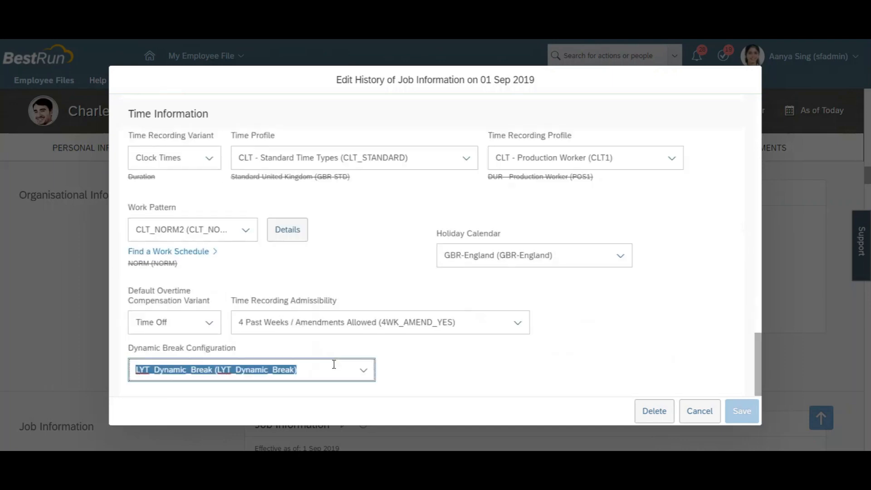
key("BackSpace")
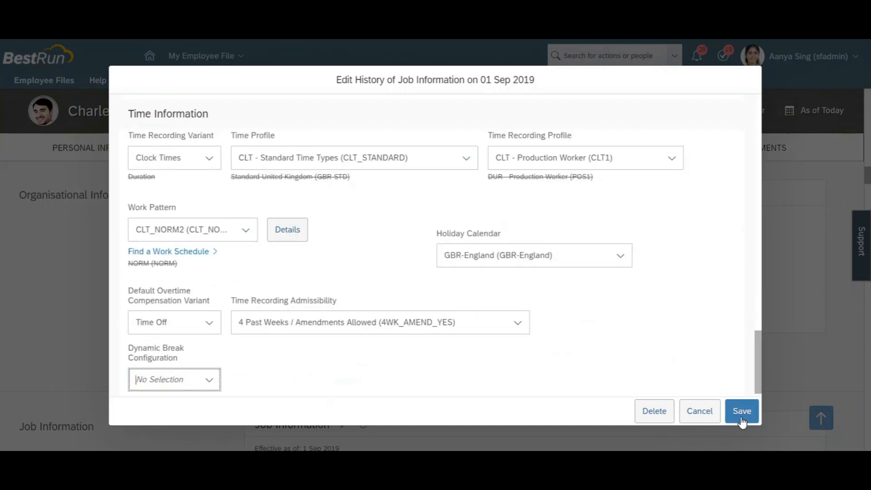
left_click(742, 420)
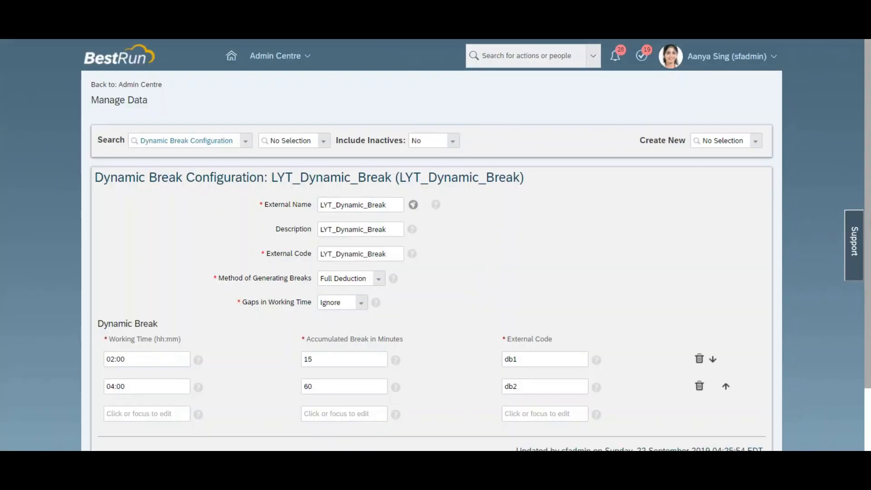
- Set LYT_Dynamic_Break in Manage Data to Partial Deduction with gaps in working time counted as break, and save it
scroll(619, 316, "down", 2)
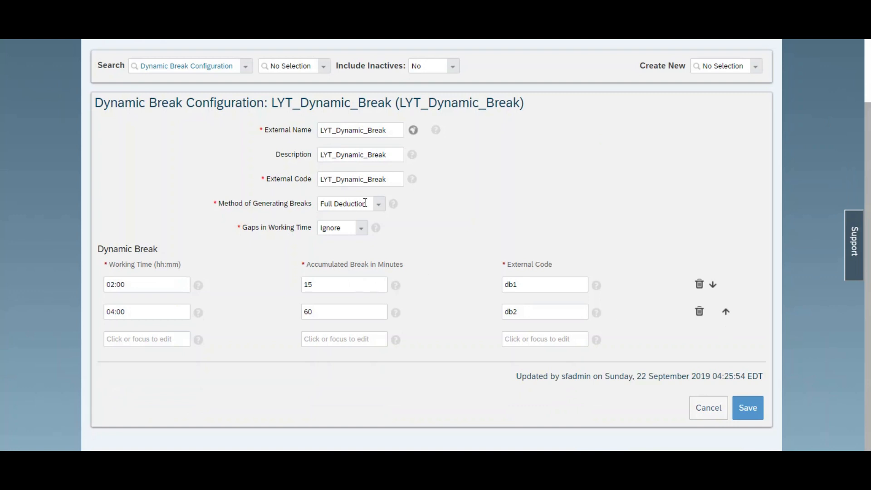
left_click(378, 206)
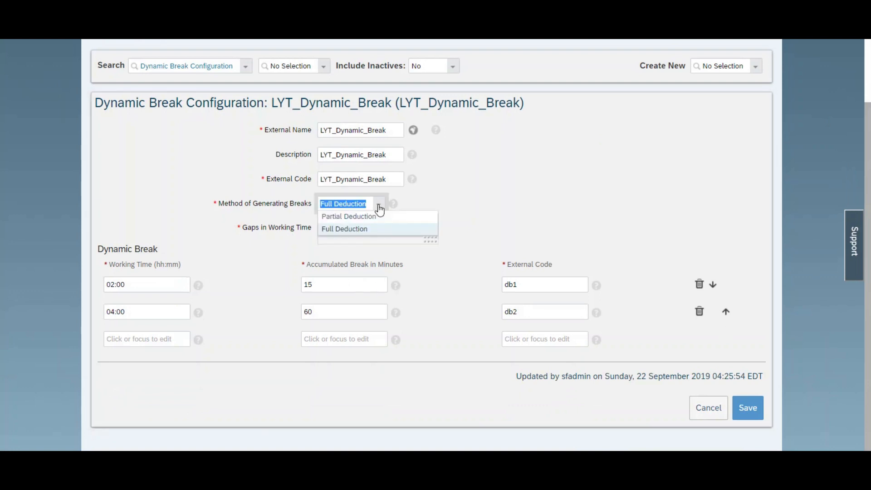
left_click(352, 217)
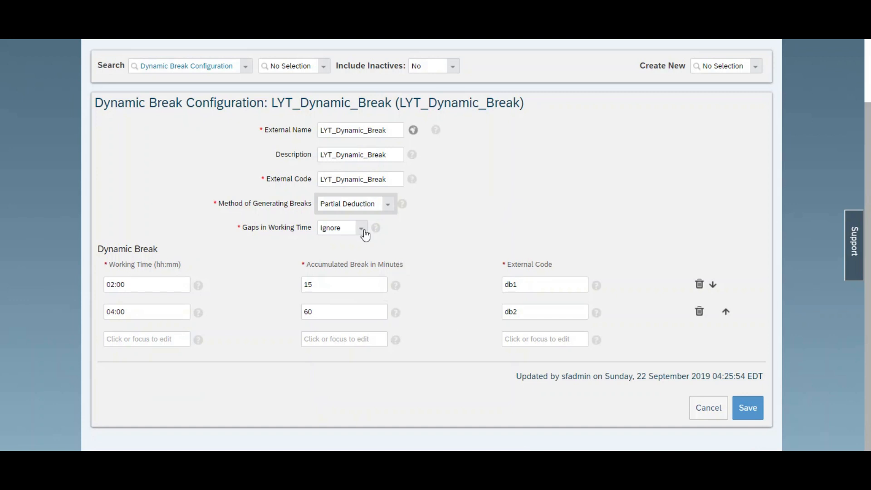
left_click(363, 230)
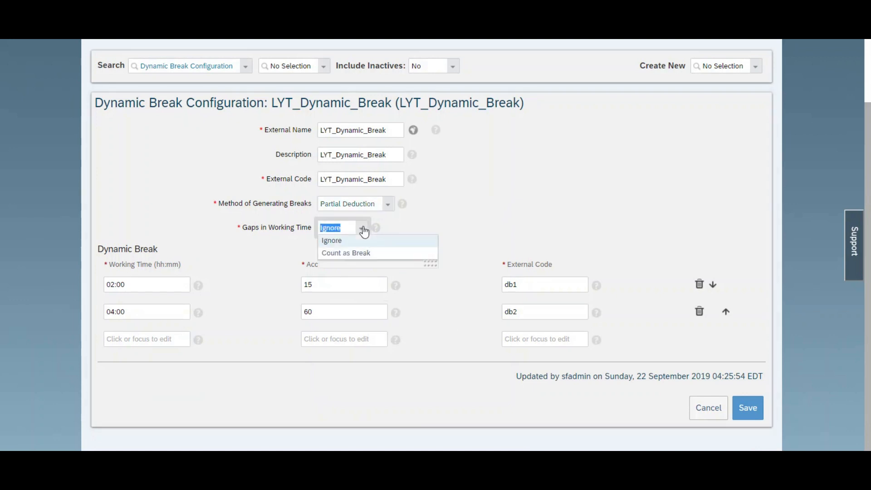
left_click(344, 254)
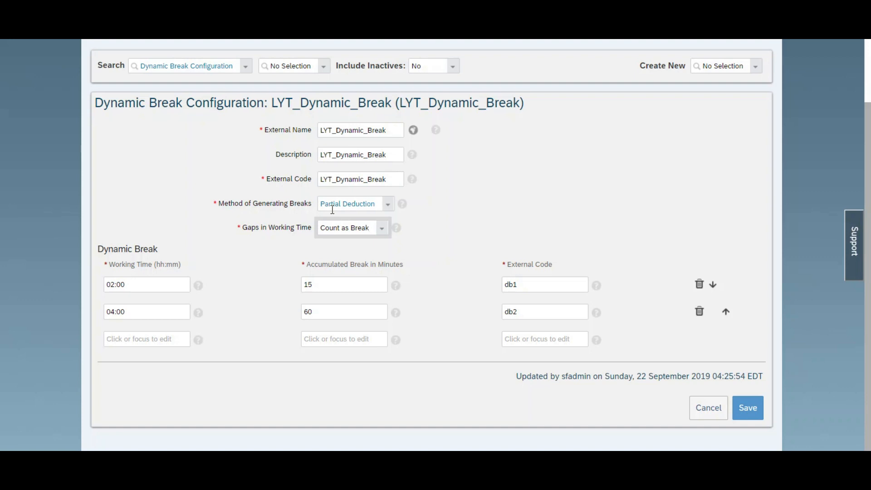
left_click(755, 407)
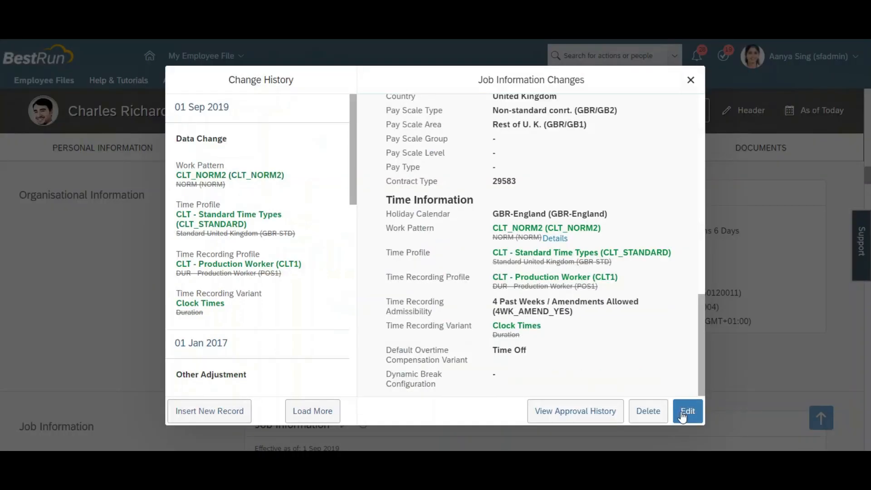
- Assign LYT_Dynamic_Break as the Dynamic Break Configuration in the employee's 01 Sep 2019 job information record, save it and close the change history
left_click(683, 412)
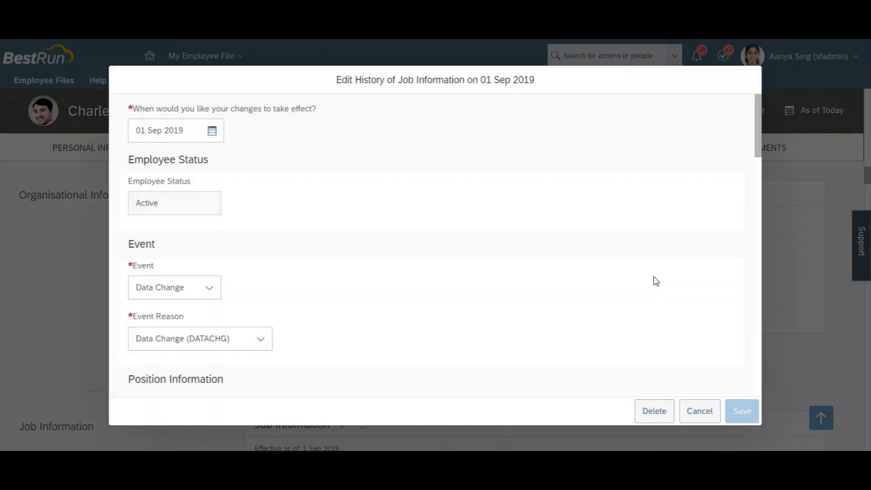
left_click_drag(757, 146, 775, 381)
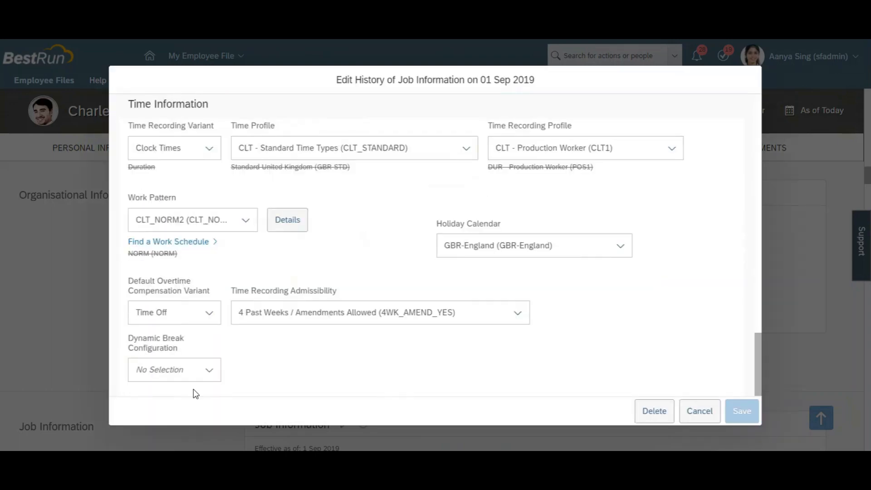
left_click(212, 369)
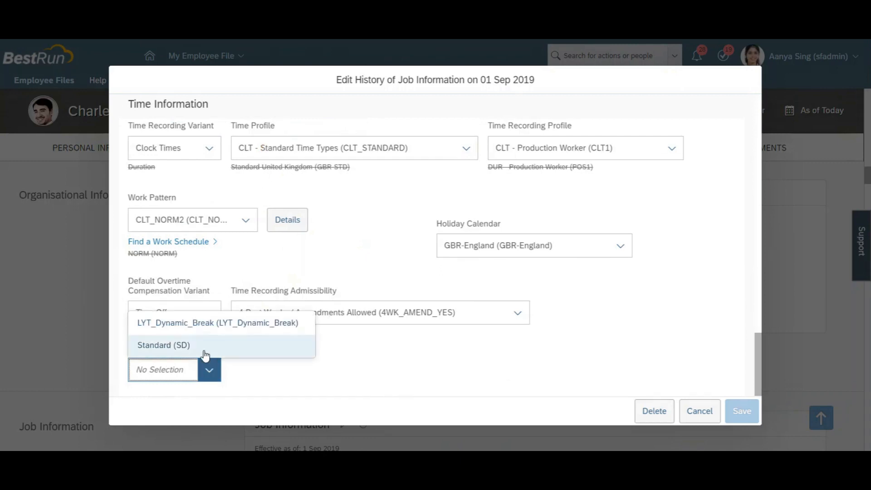
left_click(204, 323)
left_click(742, 410)
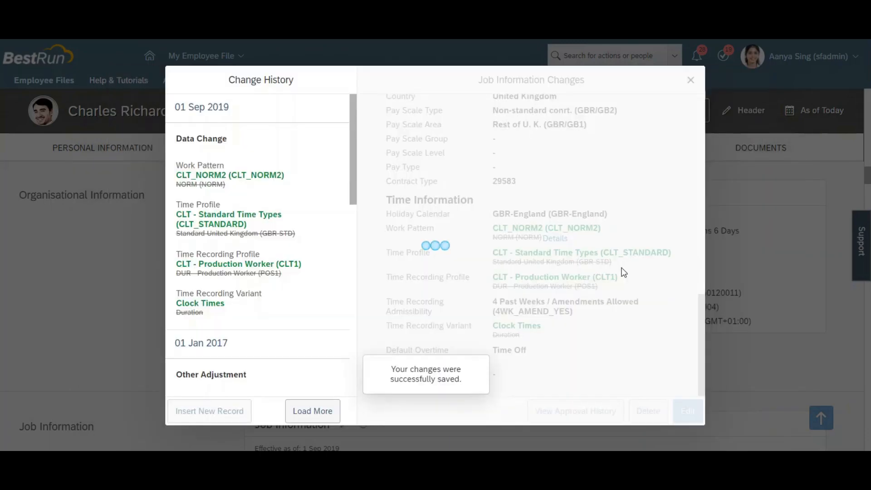
left_click(690, 79)
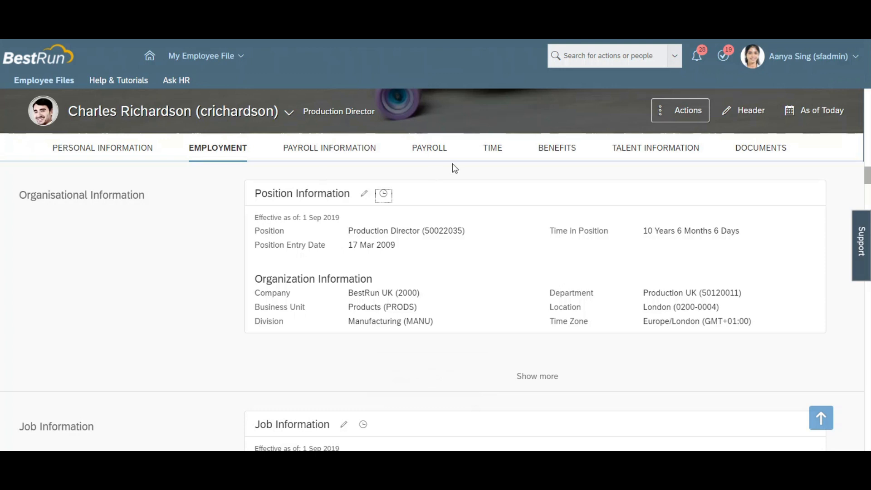
- Open the employee's time sheet for 22–28 September 2019 and select Monday 23
left_click(489, 149)
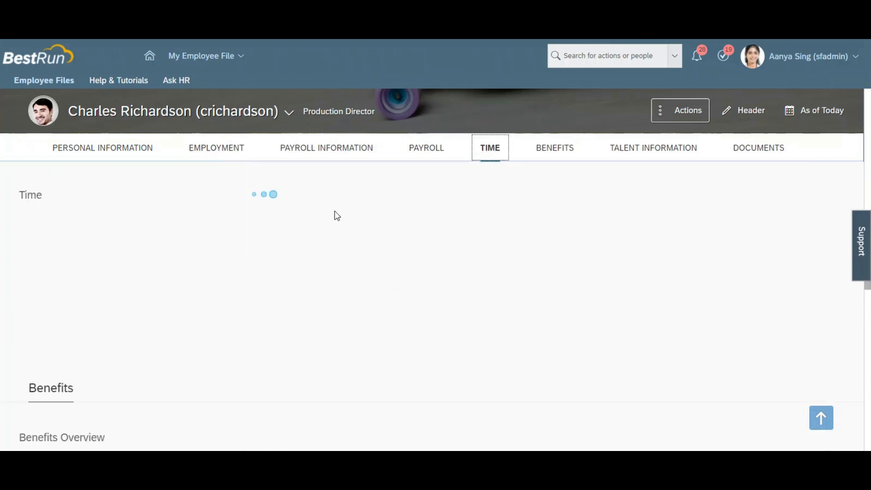
left_click(301, 322)
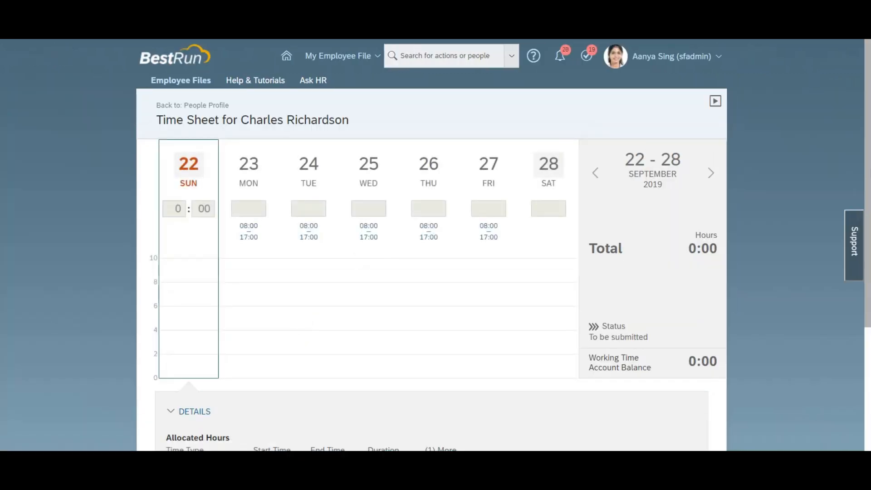
scroll(253, 223, "down", 3)
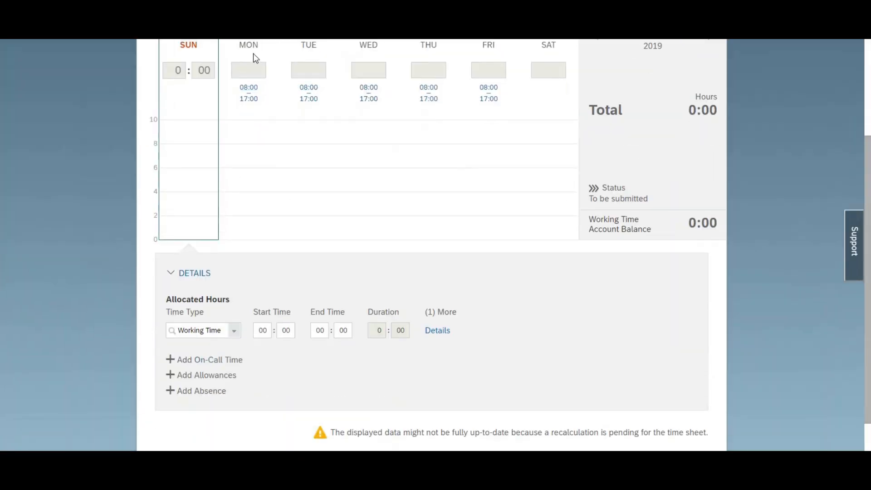
left_click(253, 53)
- Record working time from 08:00 to 09:00 for Monday 23
left_click(263, 330)
type("08:00")
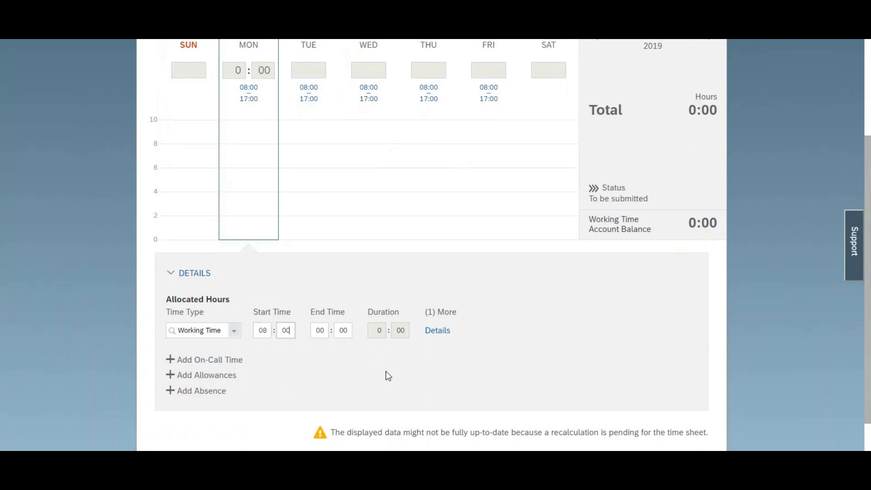
left_click(321, 330)
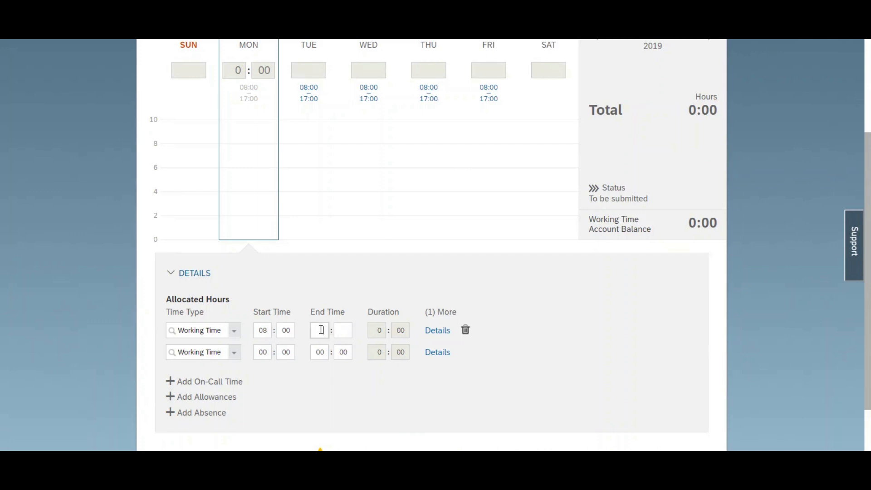
type("1")
type("00")
left_click(335, 394)
- Add a second working time record from 09:45 to 17:00 for Monday 23
left_click(266, 354)
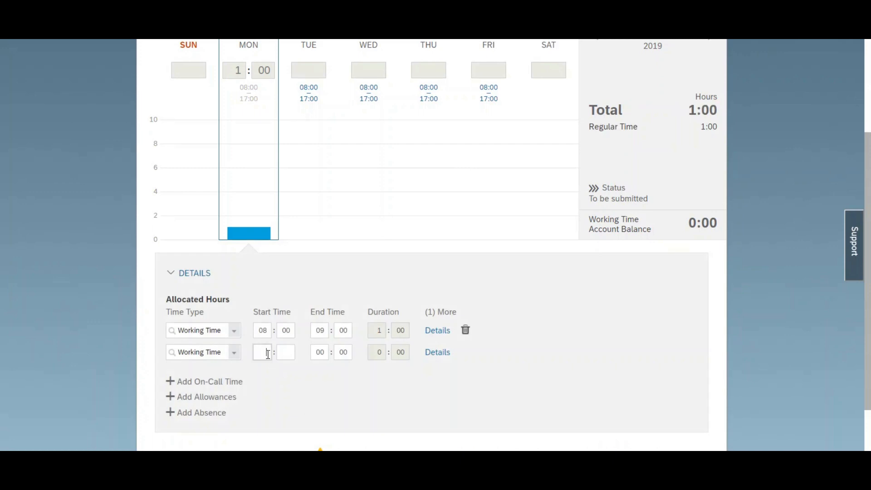
type("09")
key("Tab")
type("45")
left_click_drag(320, 351, 351, 380)
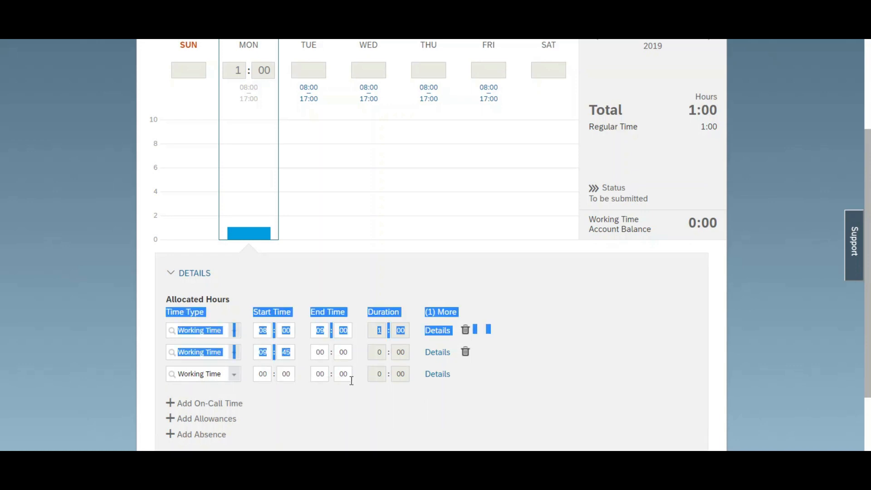
left_click(487, 402)
left_click(322, 354)
type("17:00")
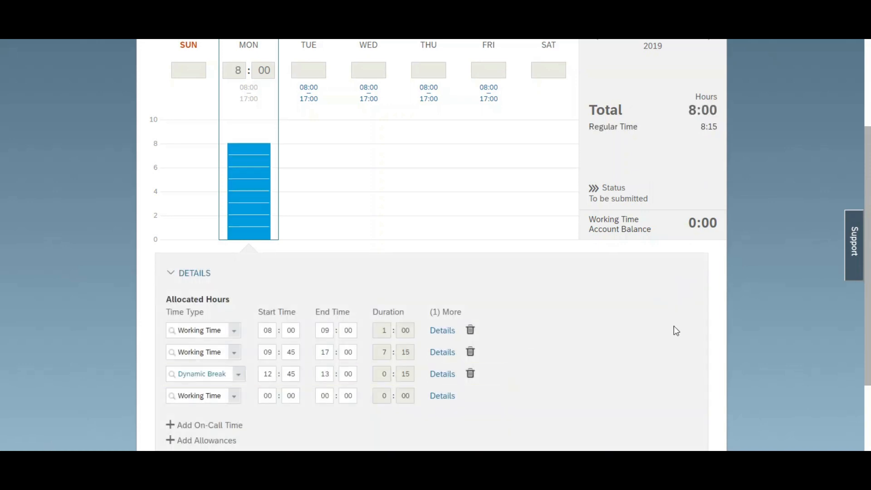
- Review the dynamic break generated for the gap in Monday's working time and discard the unsaved time sheet entries
scroll(850, 309, "down", 3)
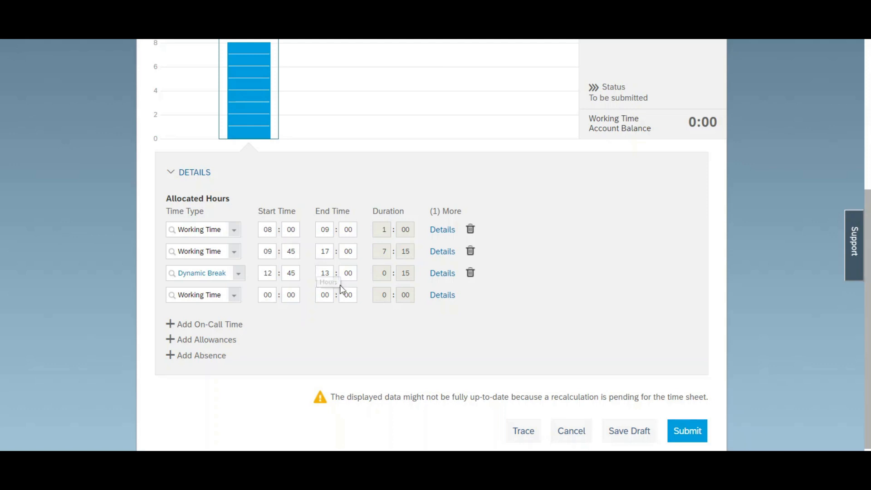
left_click(559, 432)
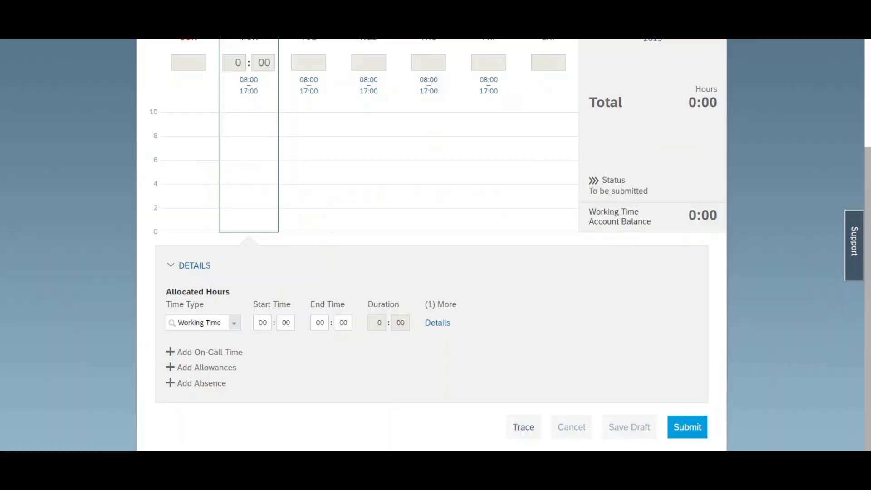
- Record working time from 08:00 to 12:40 for Monday 23 and review the generated dynamic breaks
left_click(262, 323)
type("0800")
left_click(323, 322)
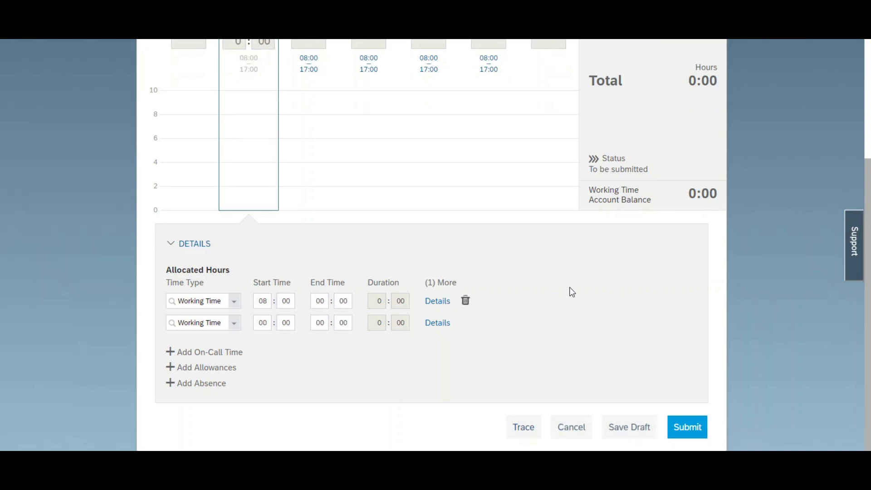
left_click(322, 301)
type("12")
left_click(337, 304)
type("40")
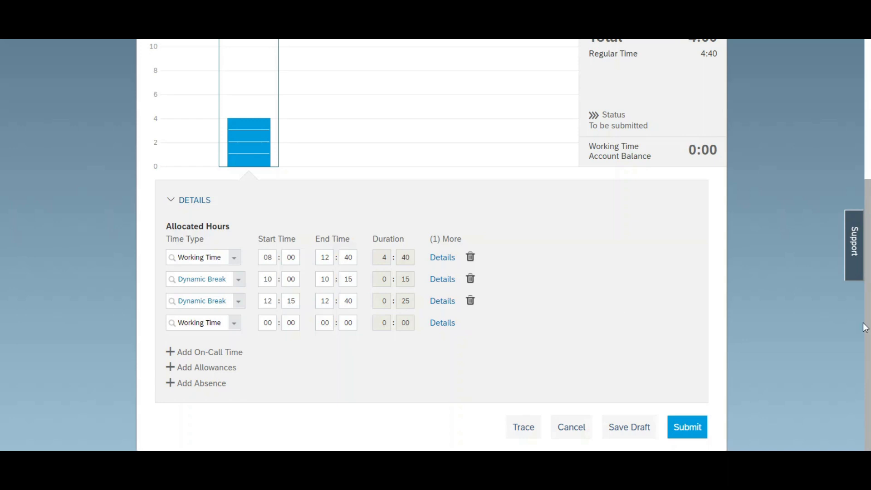
scroll(867, 325, "up", 3)
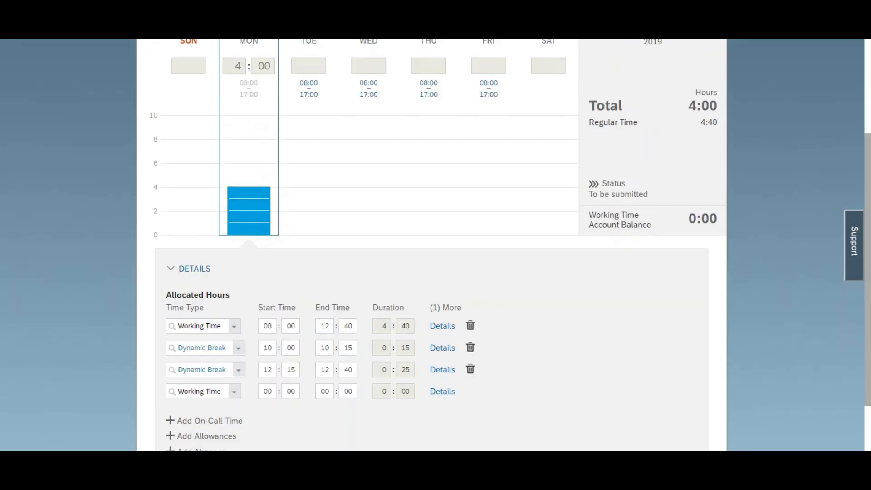
scroll(868, 324, "down", 1)
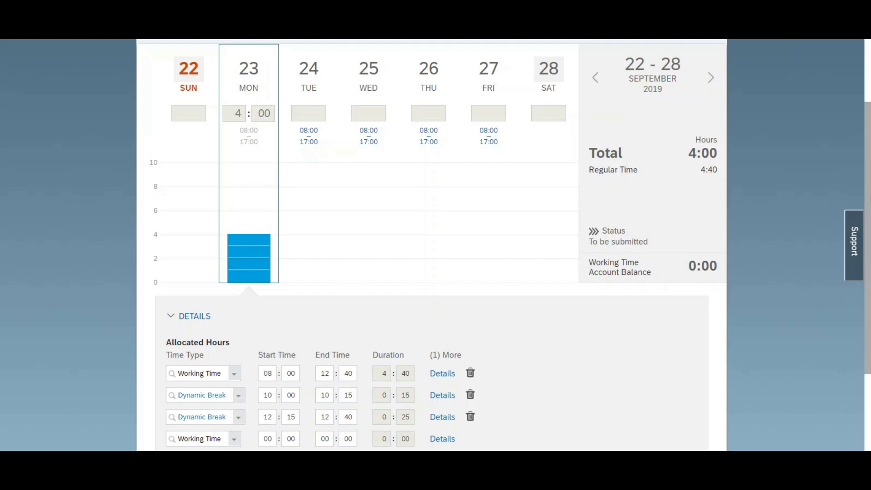
scroll(862, 376, "down", 3)
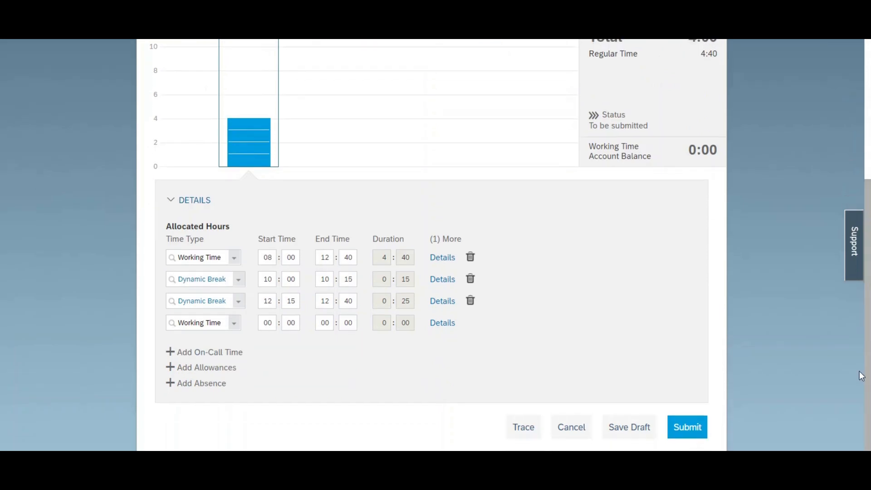